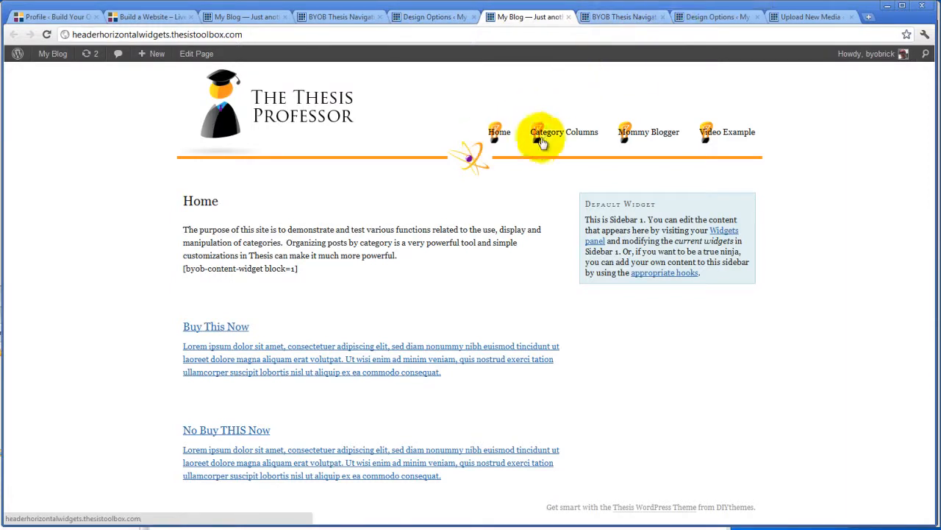
Set the Typical Item Left Padding to 50 pixels in the nav menu options and save the settings.
left_click(616, 18)
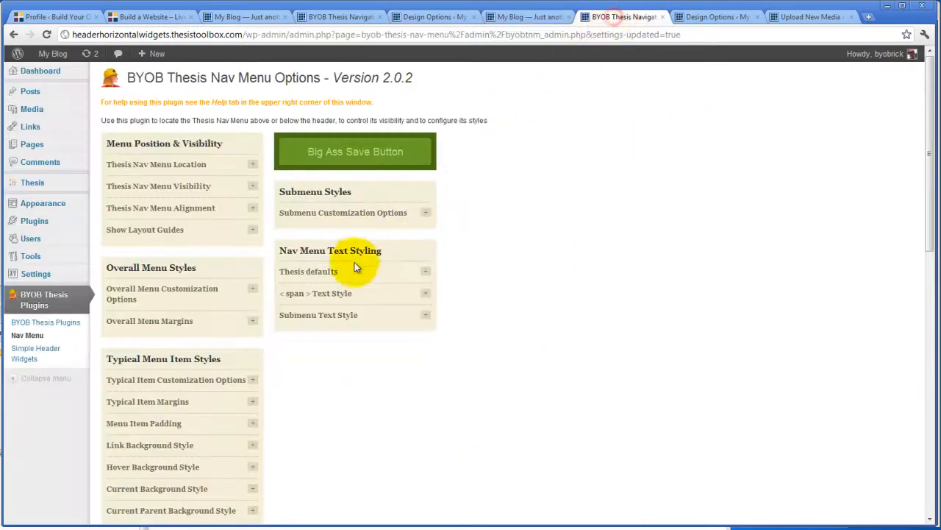
scroll(343, 412, "down", 3)
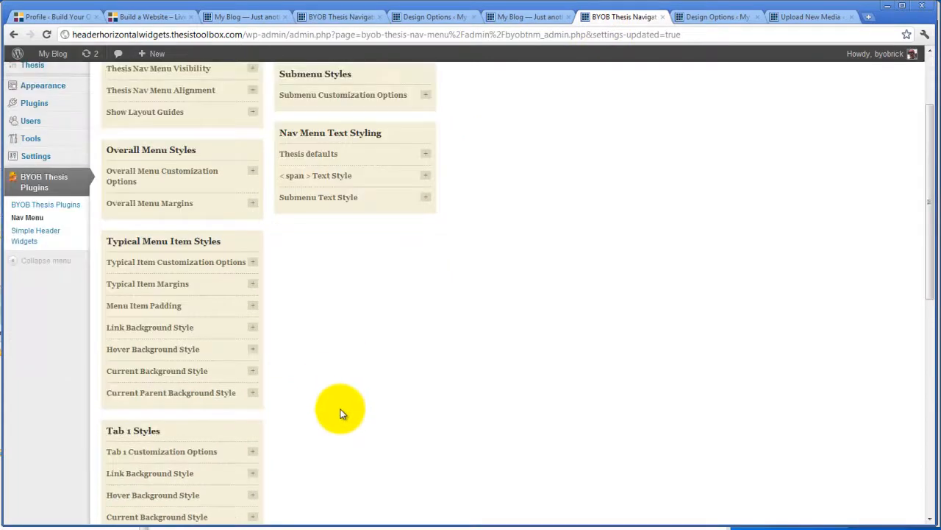
left_click(253, 306)
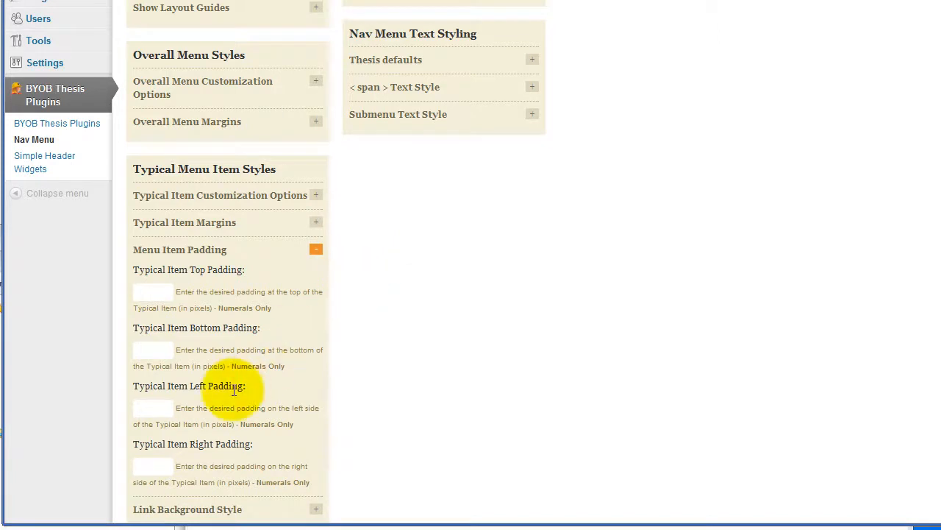
left_click(146, 410)
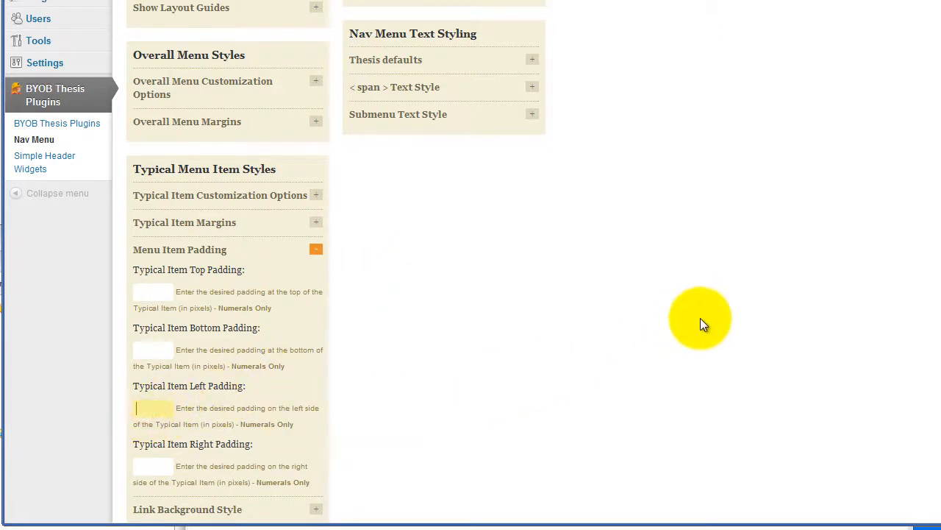
type("50")
left_click(416, 357)
right_click(481, 334)
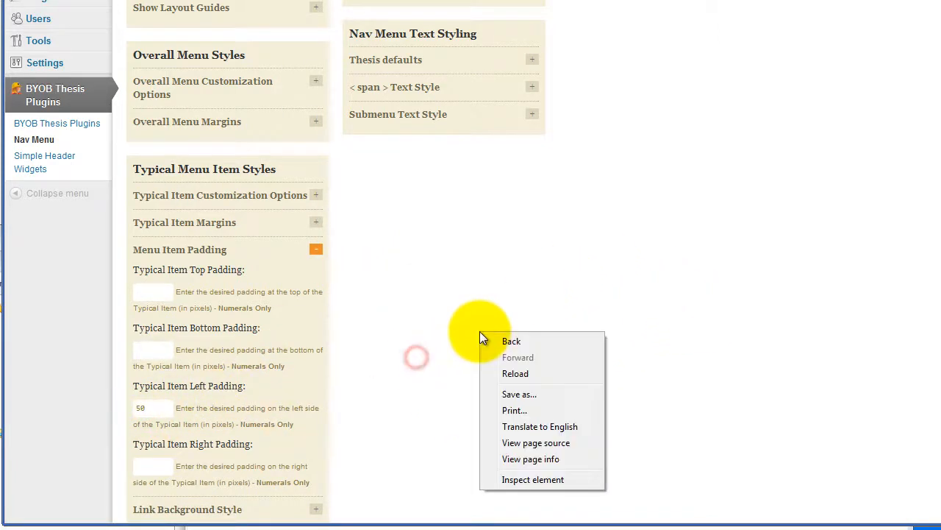
left_click(520, 292)
scroll(537, 221, "up", 2)
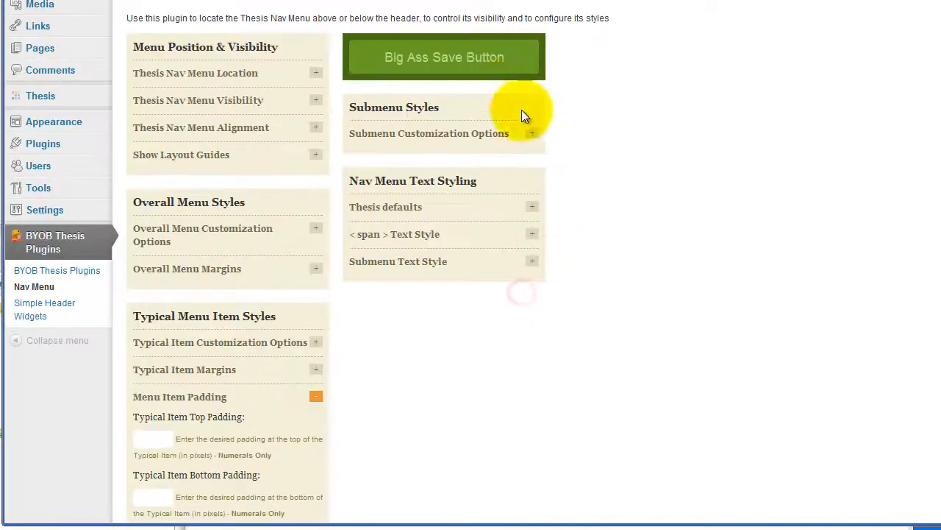
left_click(479, 57)
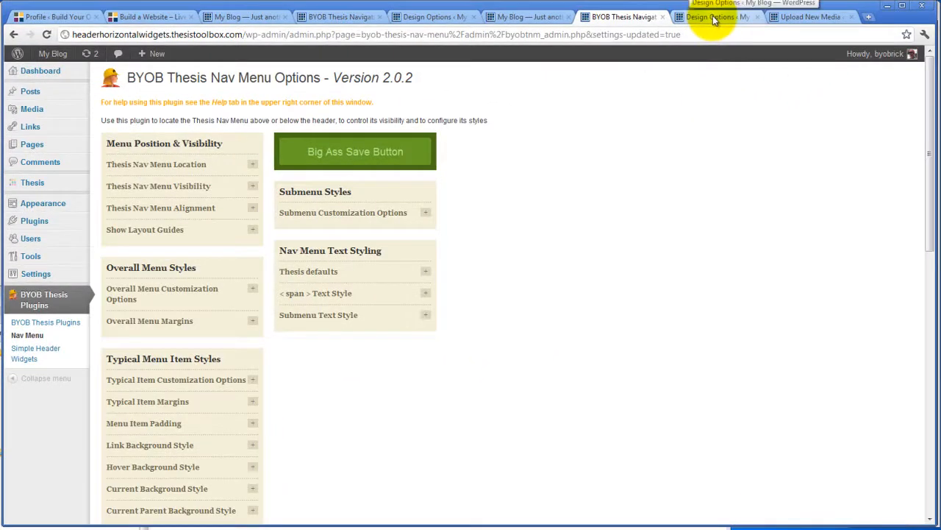
Reload the site's front page and check the menu icon spacing on the Category Columns, Mommy Blogger and Home pages.
left_click(713, 17)
left_click(526, 17)
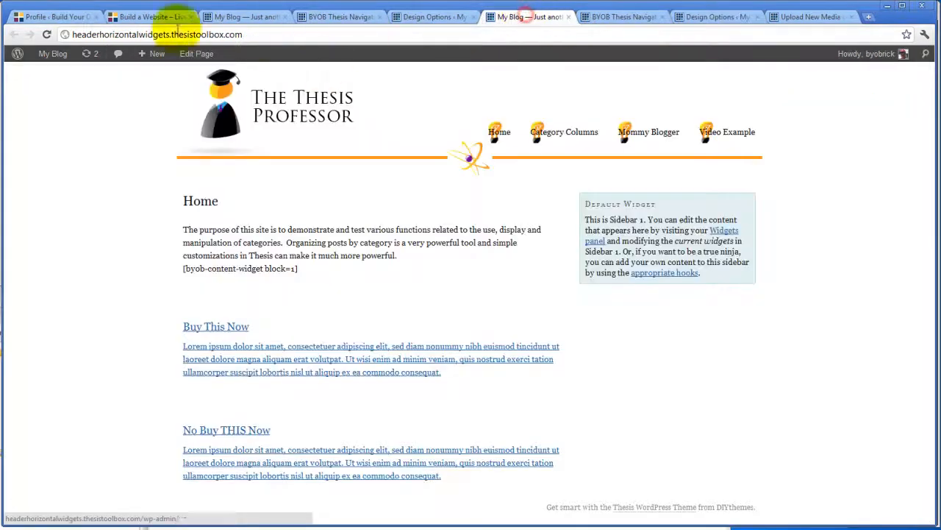
left_click(46, 34)
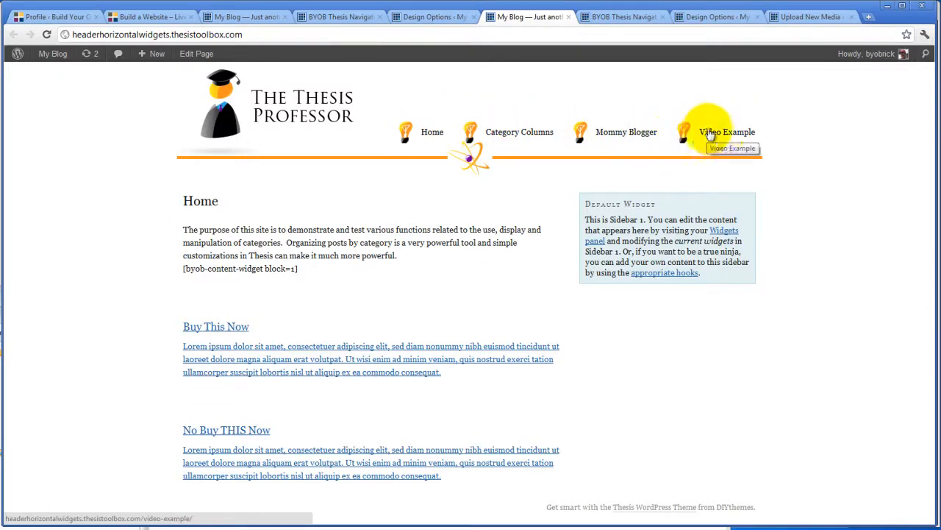
left_click(482, 144)
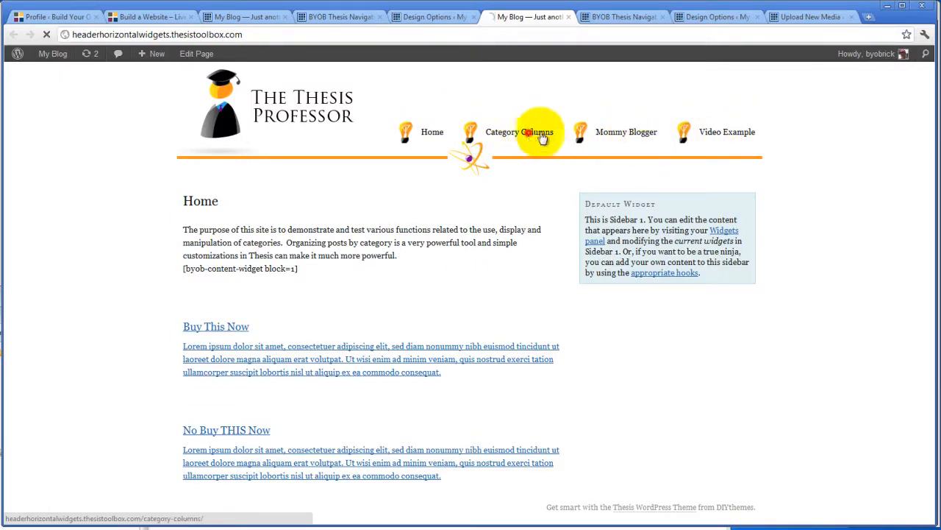
left_click(431, 138)
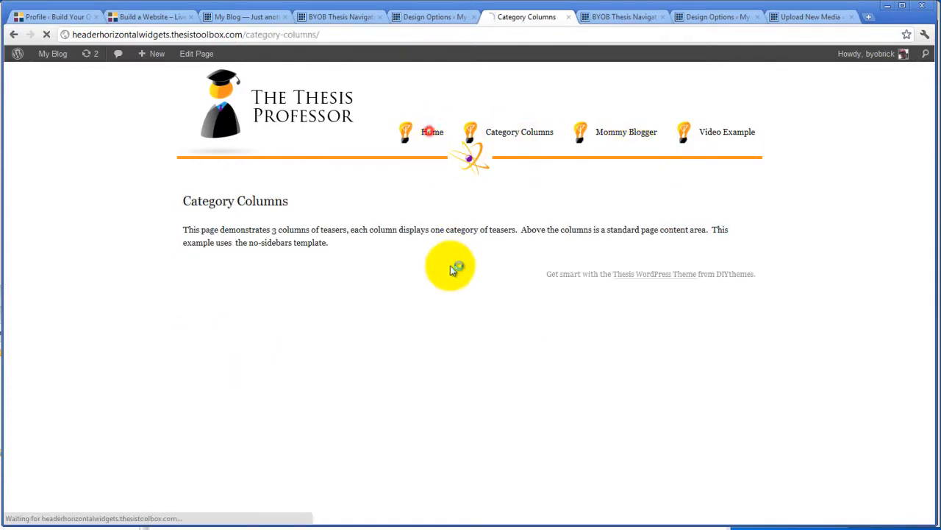
left_click(640, 133)
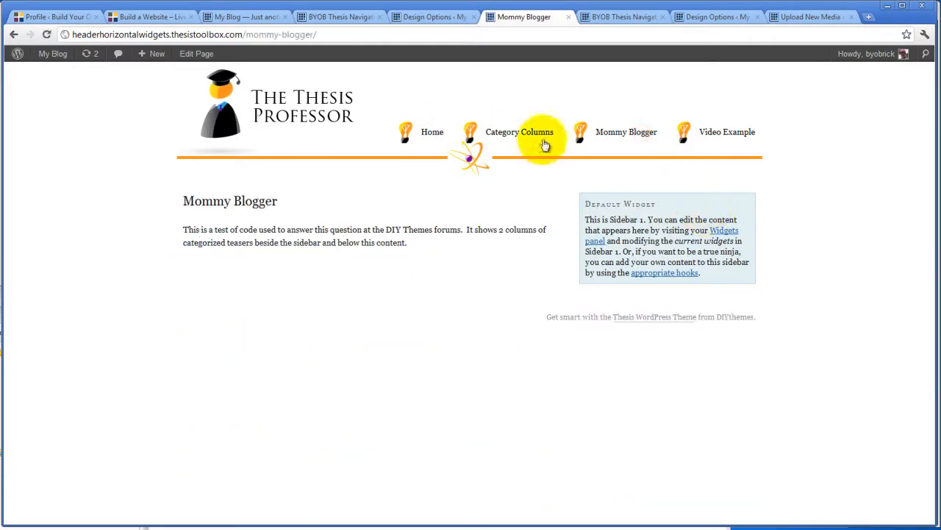
left_click(434, 133)
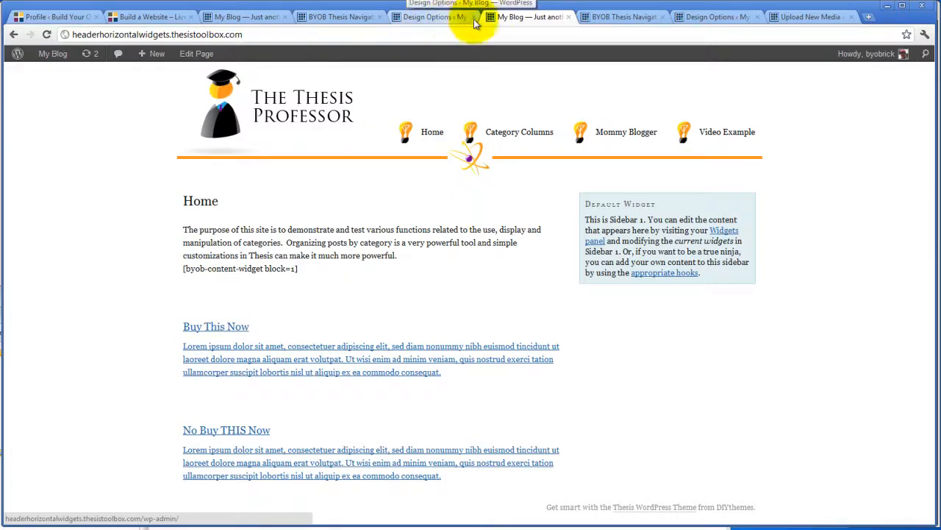
Examine the icon positions of the nav2.psd sprite in Photoshop and return to the tab styles in the browser's nav menu options.
left_click(646, 17)
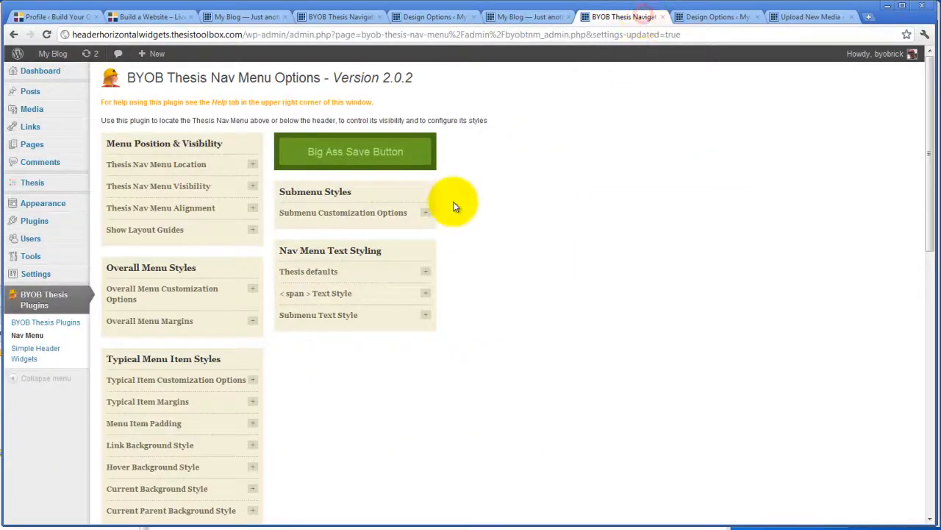
scroll(453, 205, "down", 3)
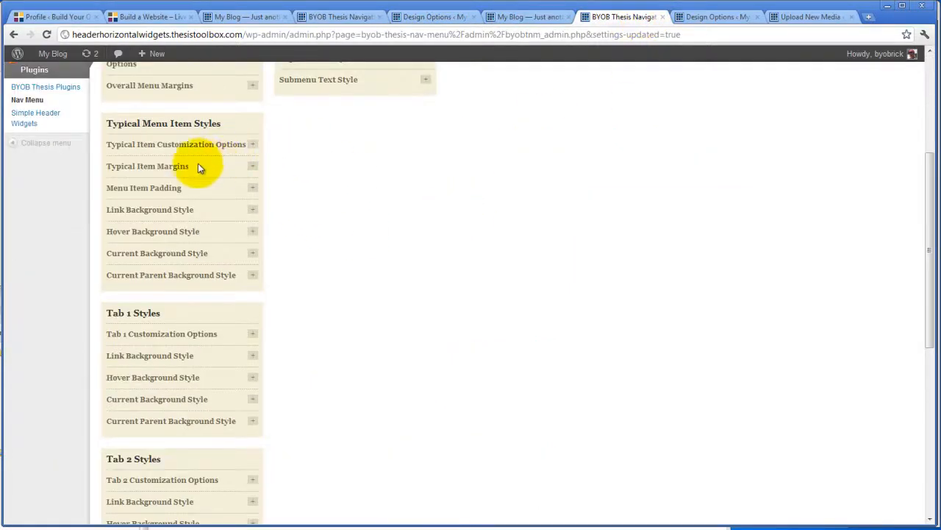
scroll(287, 224, "down", 2)
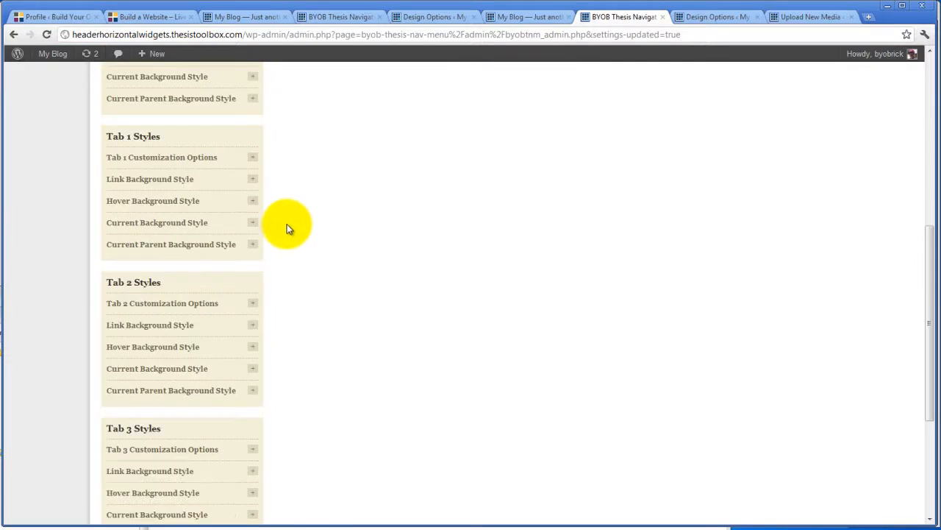
scroll(285, 187, "down", 1)
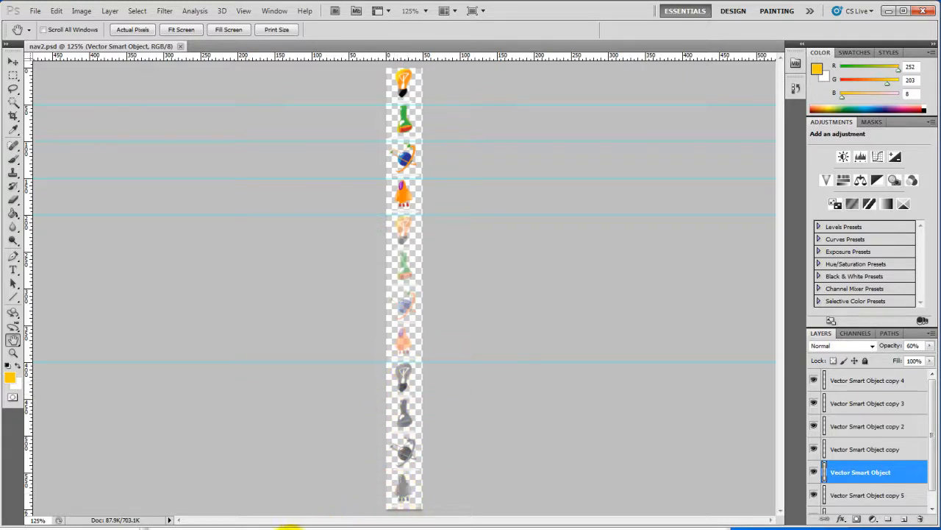
left_click(296, 529)
left_click(515, 13)
left_click(89, 529)
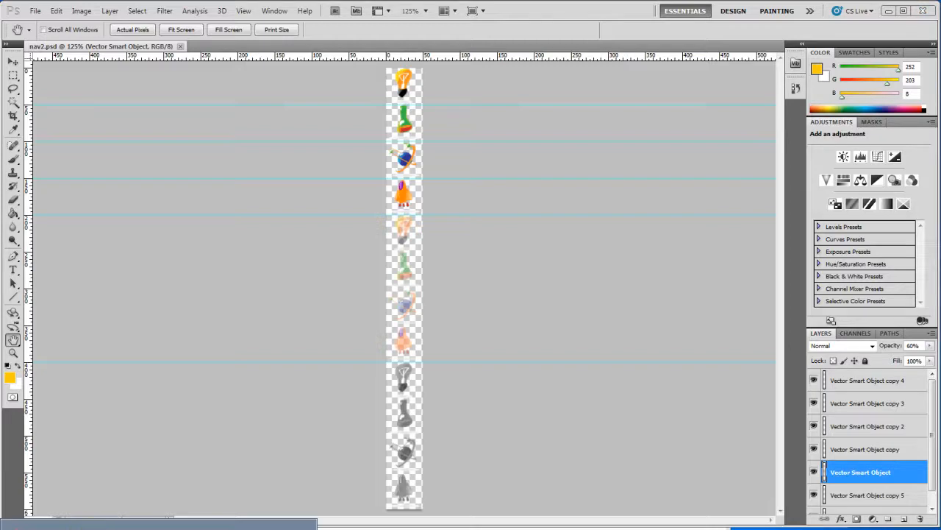
left_click(76, 517)
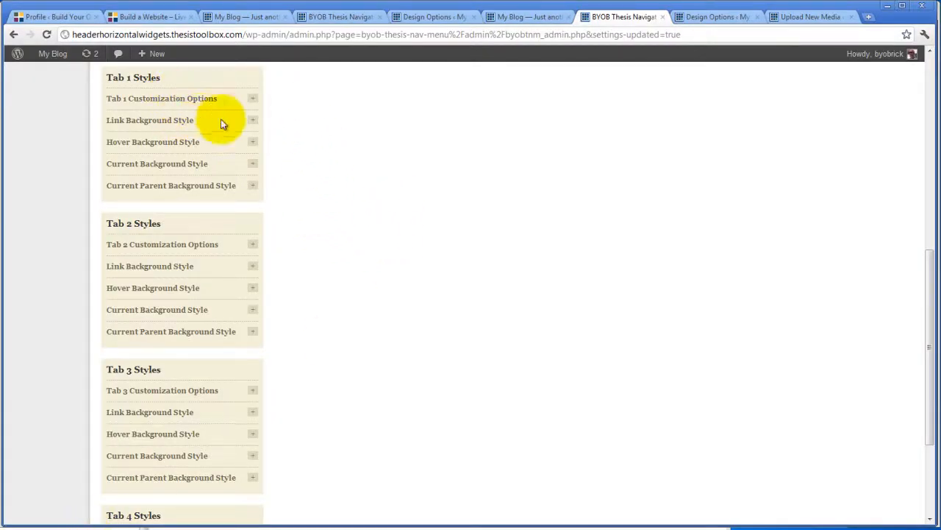
Position Tab 1's link background image at 0 pixels horizontally and -400 pixels vertically.
left_click(251, 121)
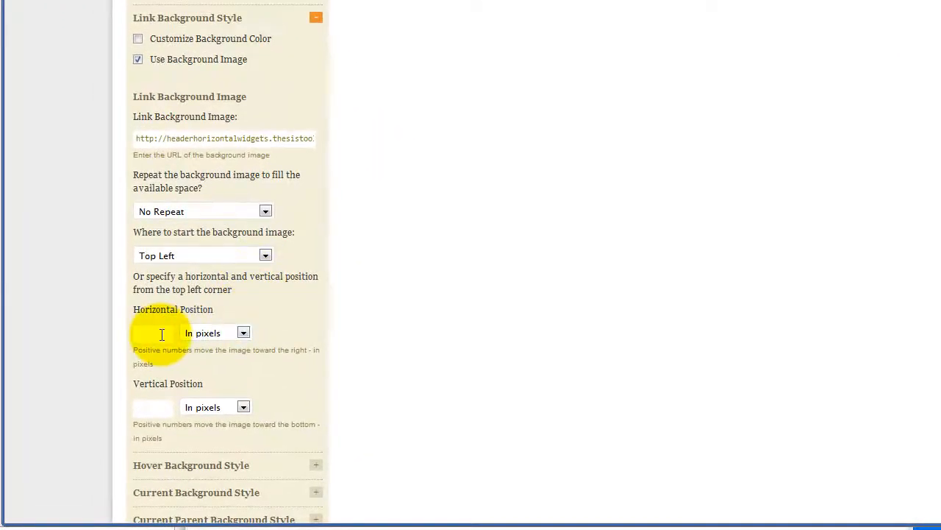
left_click(161, 335)
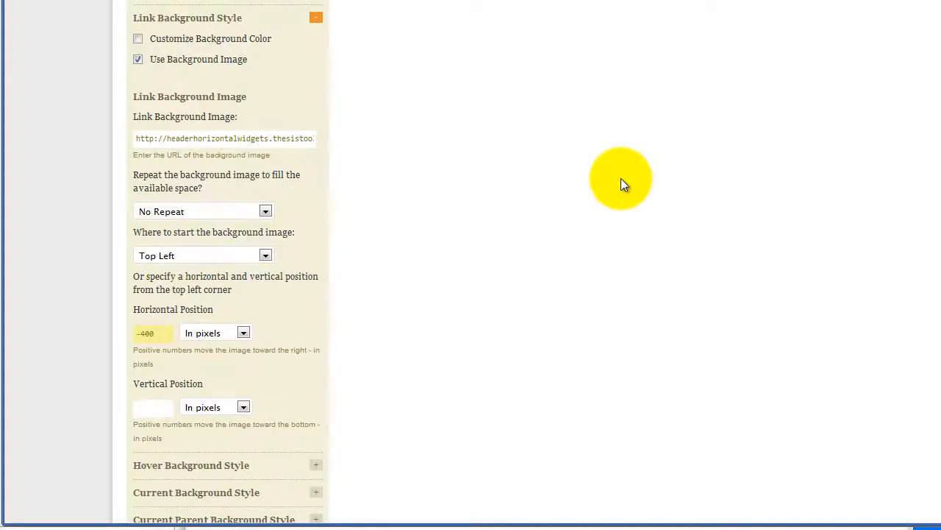
double_click(148, 333)
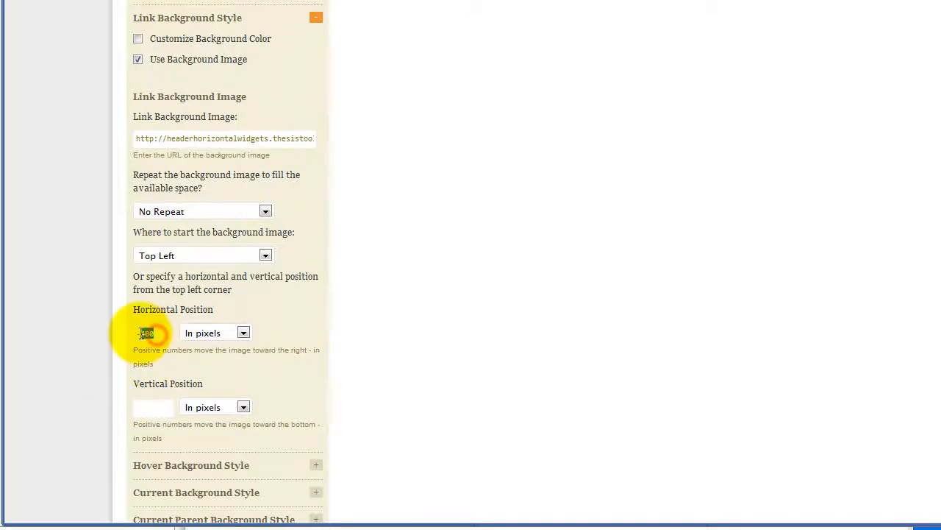
left_click(157, 409)
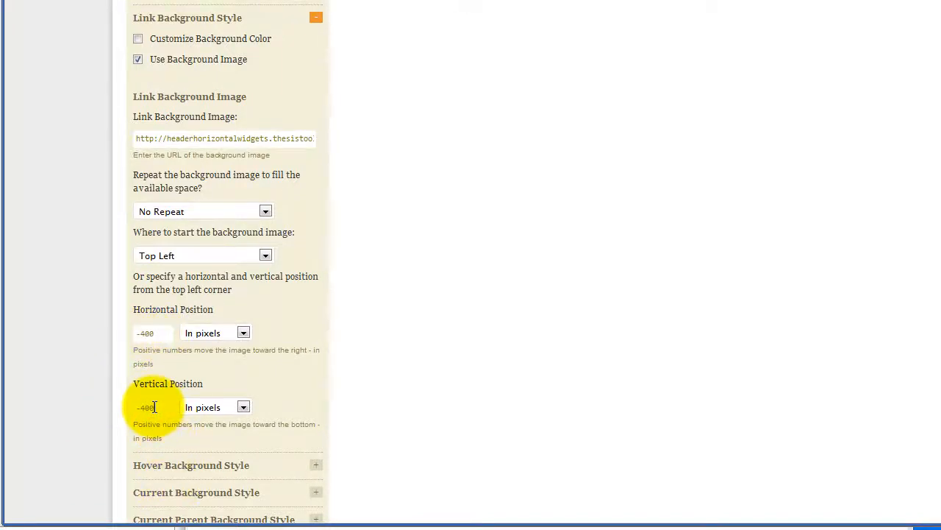
left_click_drag(138, 333, 169, 338)
type("0")
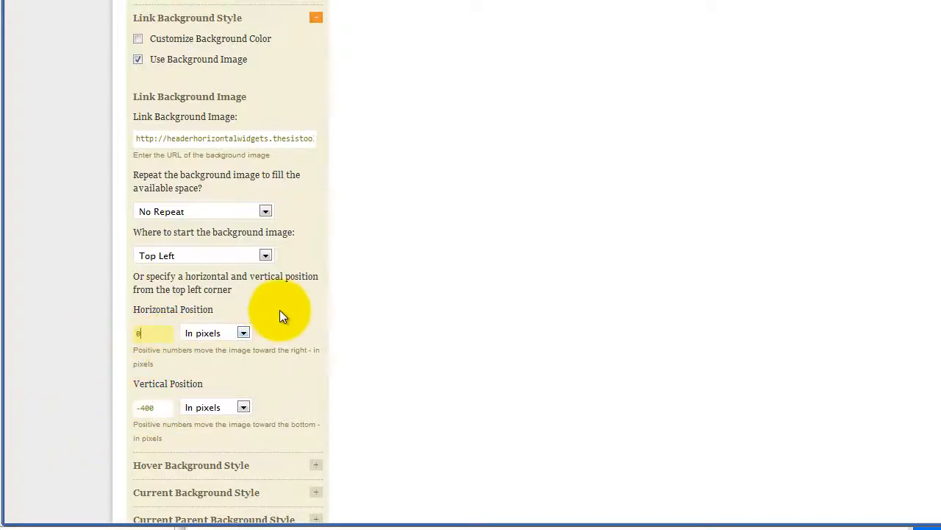
left_click(276, 306)
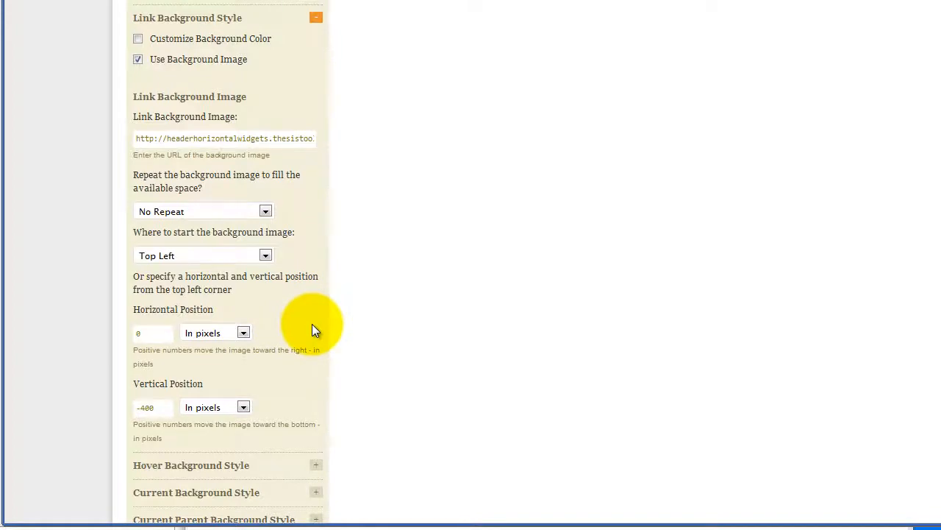
Position Tab 2's link background image at 0 pixels horizontally and -450 pixels vertically.
scroll(312, 325, "down", 2)
scroll(312, 328, "down", 1)
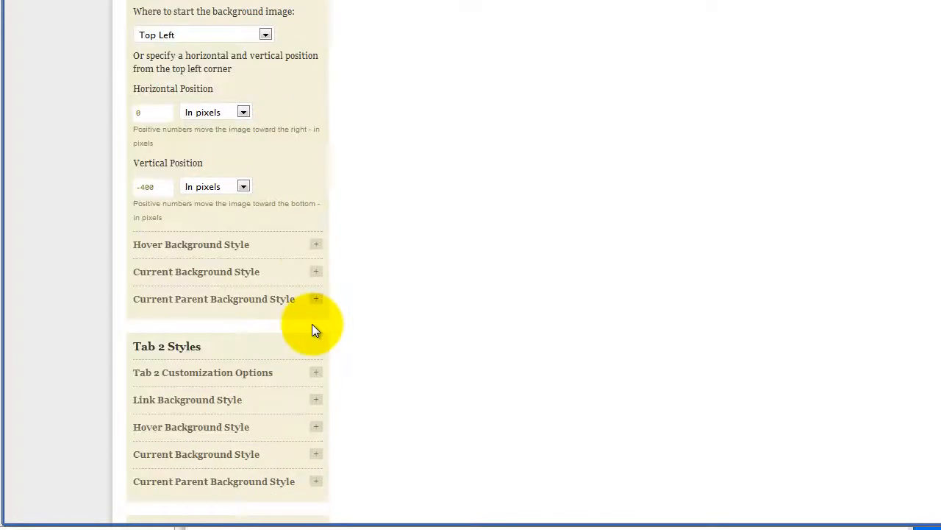
left_click(324, 399)
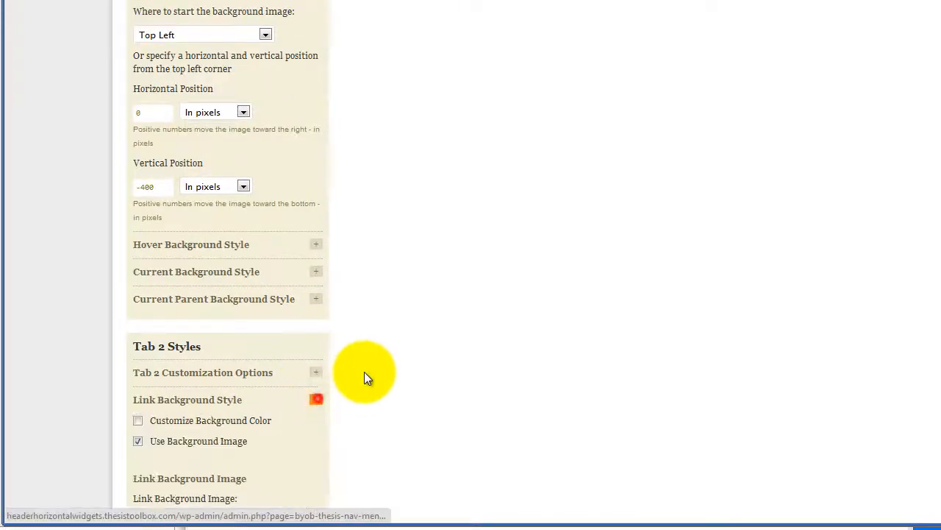
scroll(363, 369, "down", 4)
scroll(346, 368, "down", 3)
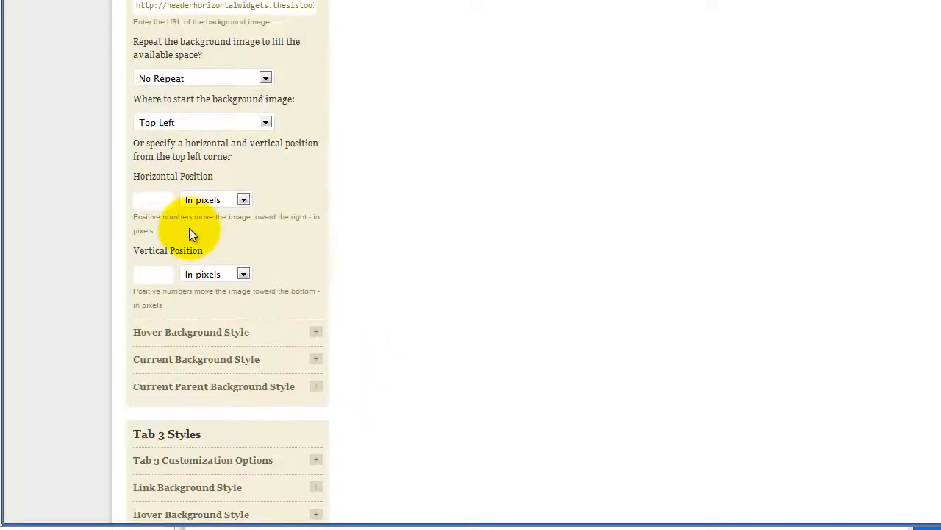
left_click(158, 203)
type("0")
left_click(158, 271)
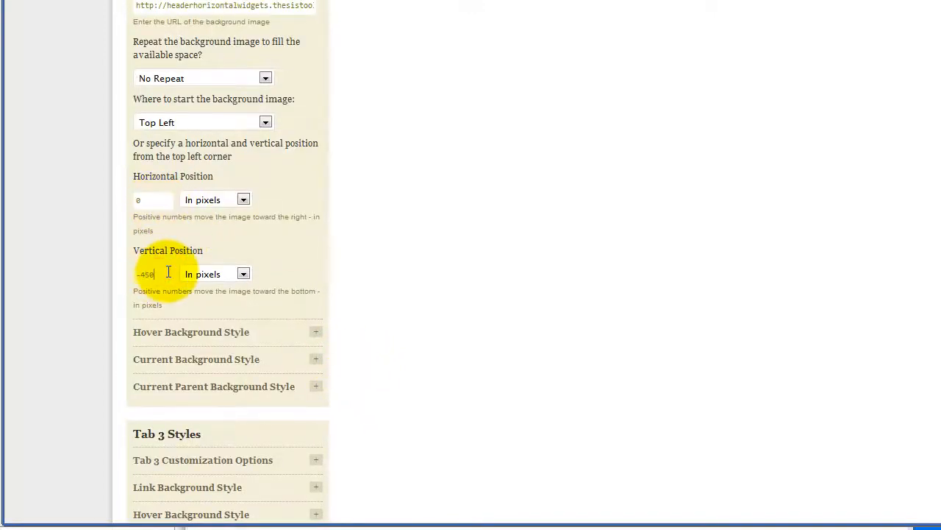
Position Tab 3's link background image at 0 pixels horizontally and -500 pixels vertically.
scroll(296, 312, "down", 4)
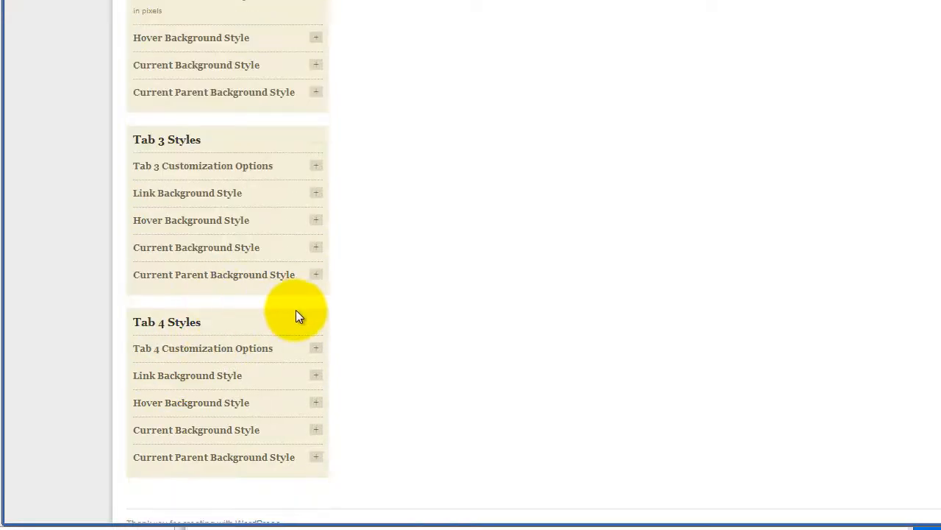
left_click(317, 196)
scroll(195, 205, "down", 4)
left_click(162, 212)
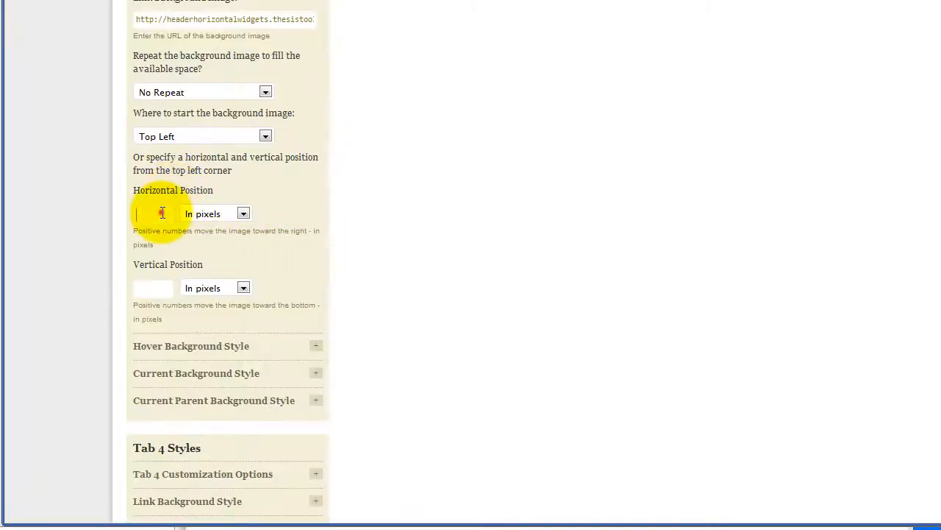
type("0")
left_click(153, 283)
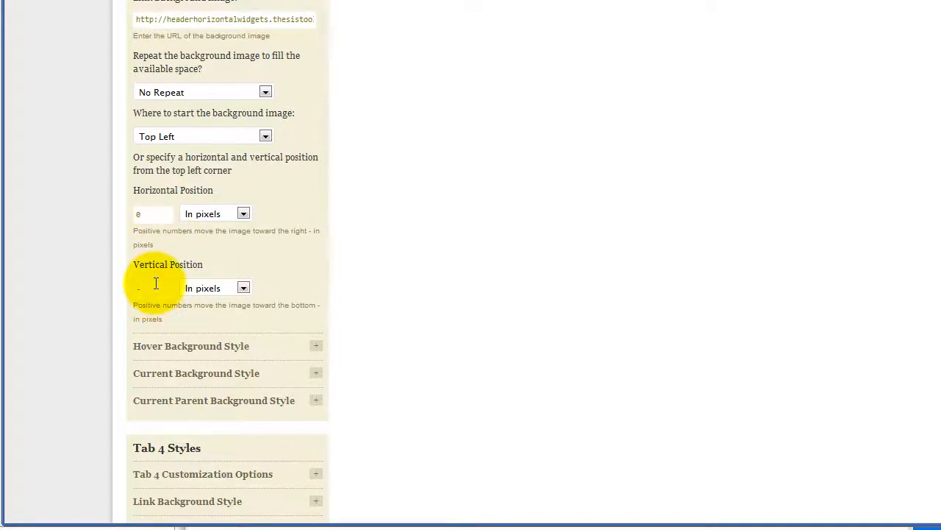
Position Tab 4's link background image at 0 pixels horizontally and -550 pixels vertically.
scroll(309, 309, "down", 2)
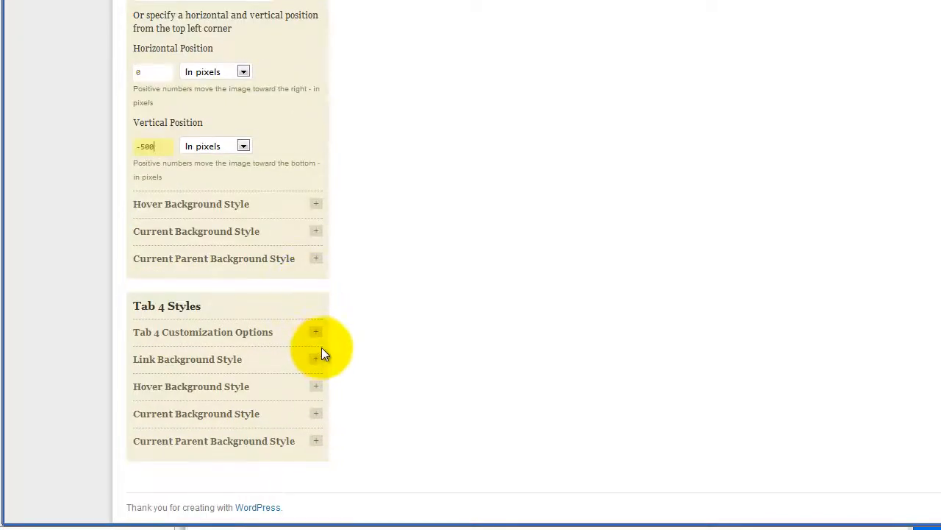
left_click(317, 360)
scroll(336, 346, "down", 4)
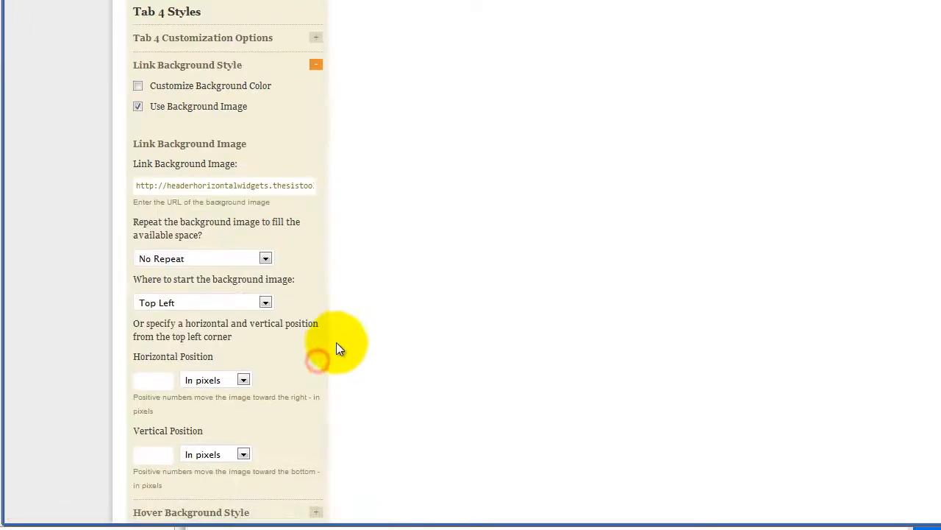
type("0")
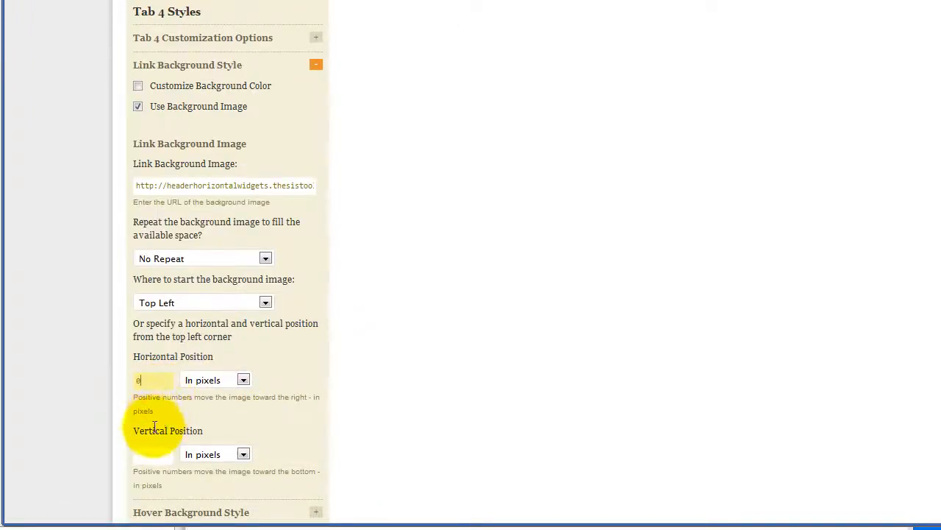
left_click(151, 454)
type("-550")
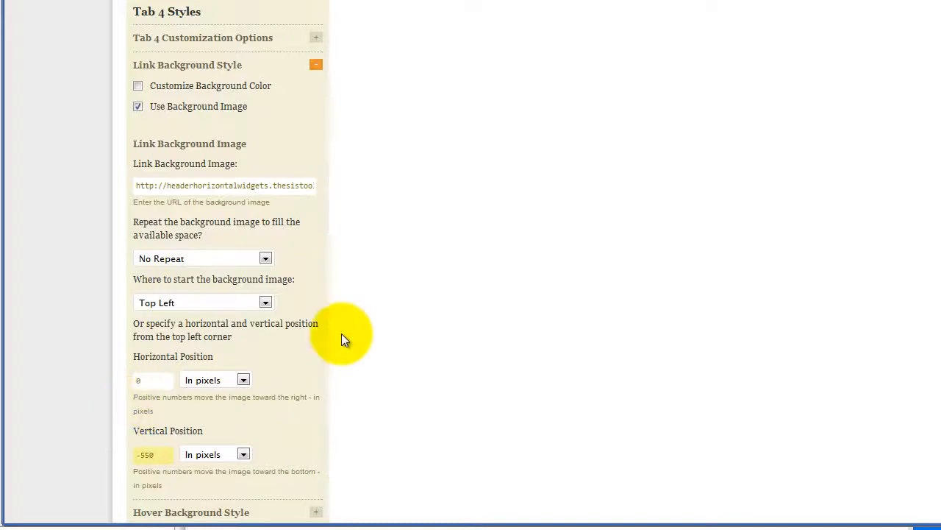
left_click(392, 311)
Save the nav menu options with the new link background positions.
scroll(486, 342, "up", 5)
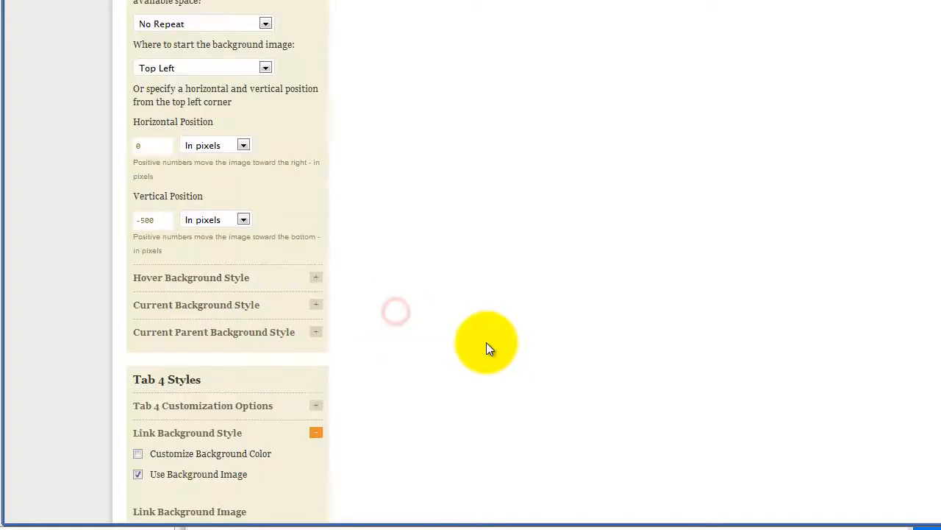
scroll(486, 342, "down", 6)
scroll(492, 343, "up", 10)
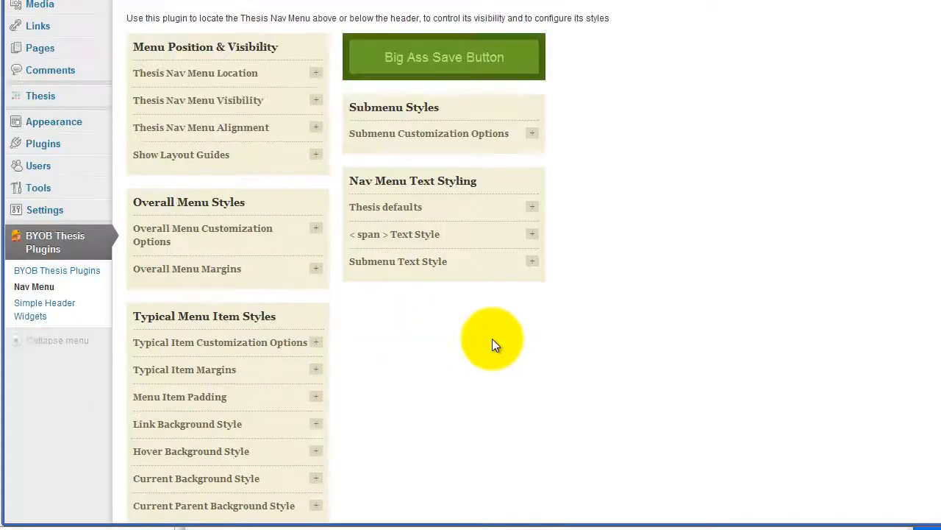
left_click(451, 62)
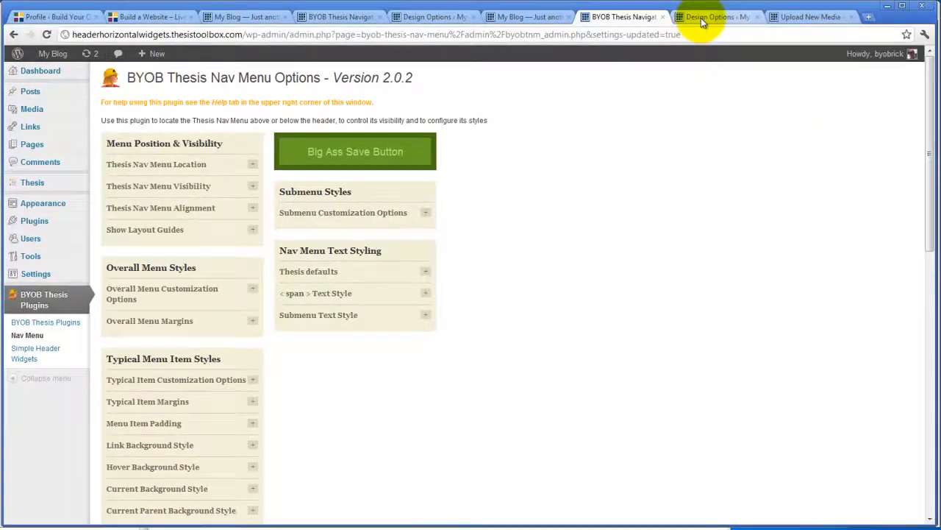
Reload the My Blog home page and check the icons beside the nav menu items.
left_click(703, 21)
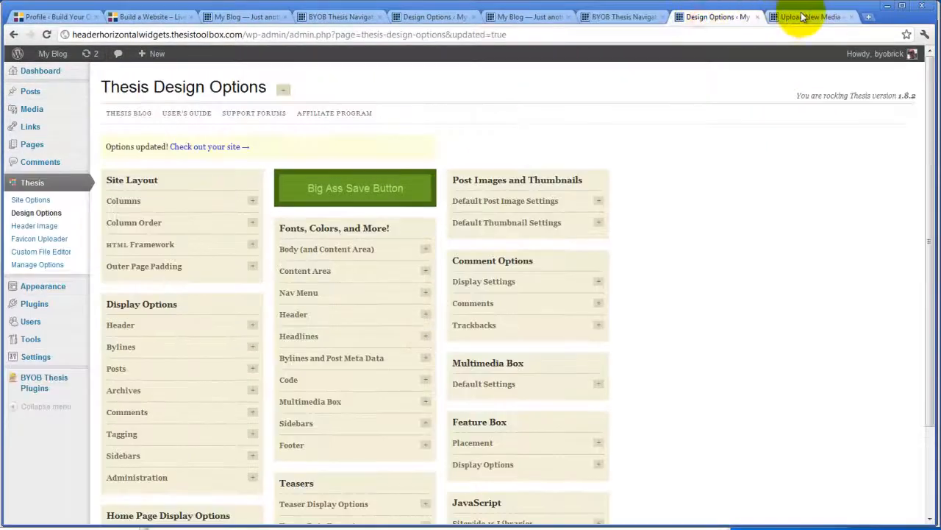
left_click(528, 17)
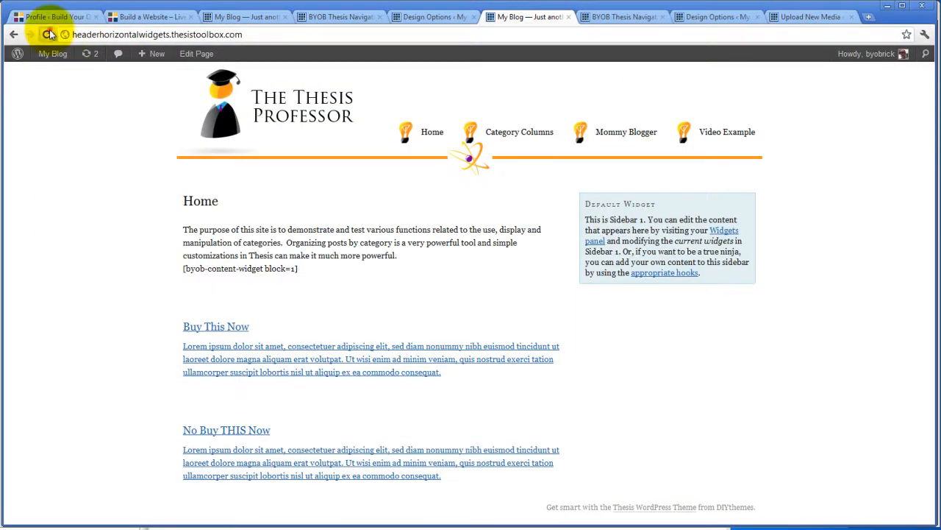
left_click(52, 53)
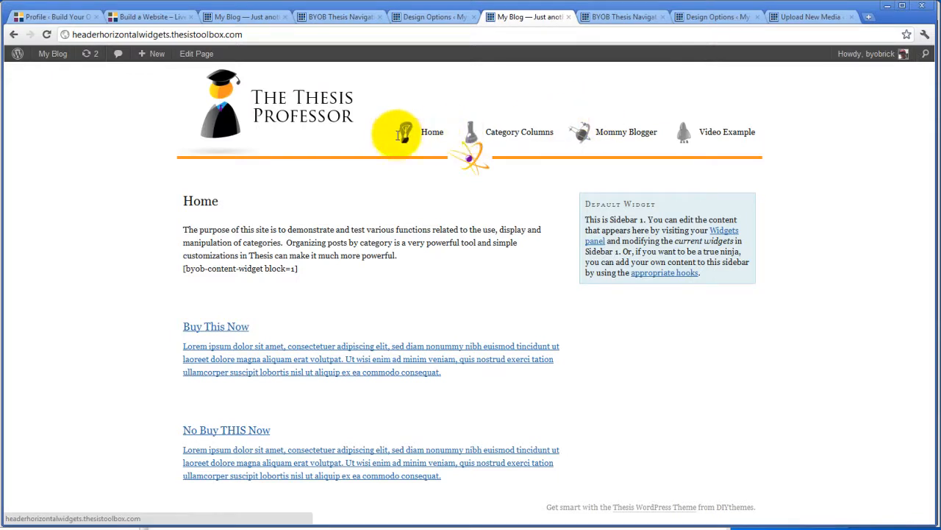
Examine the faded icon positions of the nav2.psd sprite in Photoshop and return to the nav menu options in the browser.
left_click(298, 105)
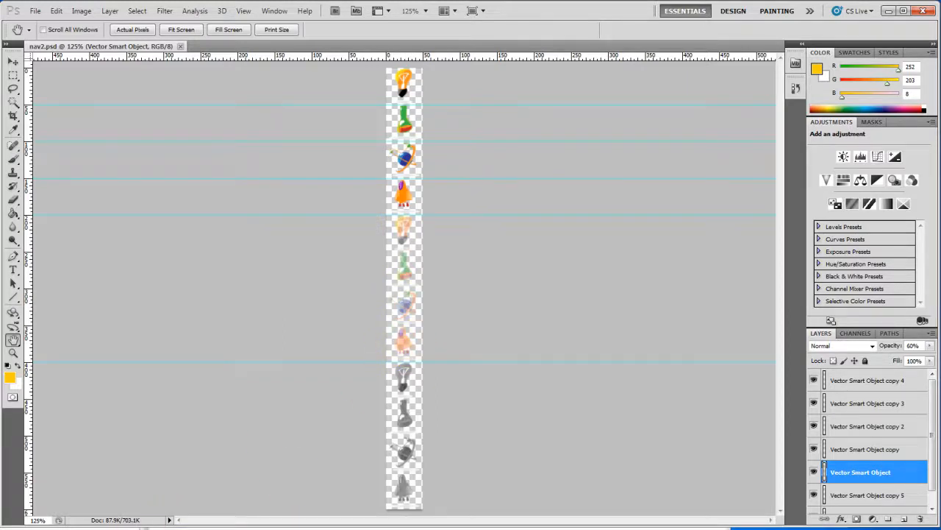
left_click(144, 528)
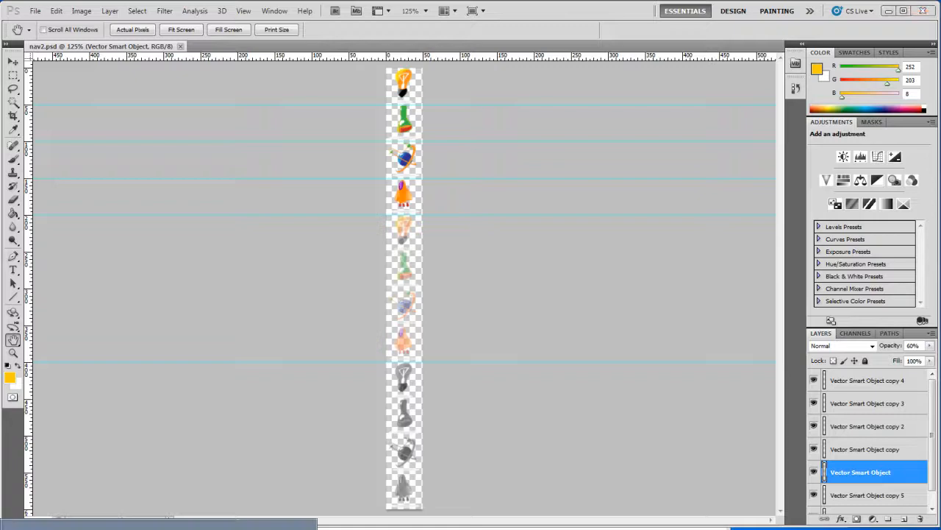
left_click(64, 527)
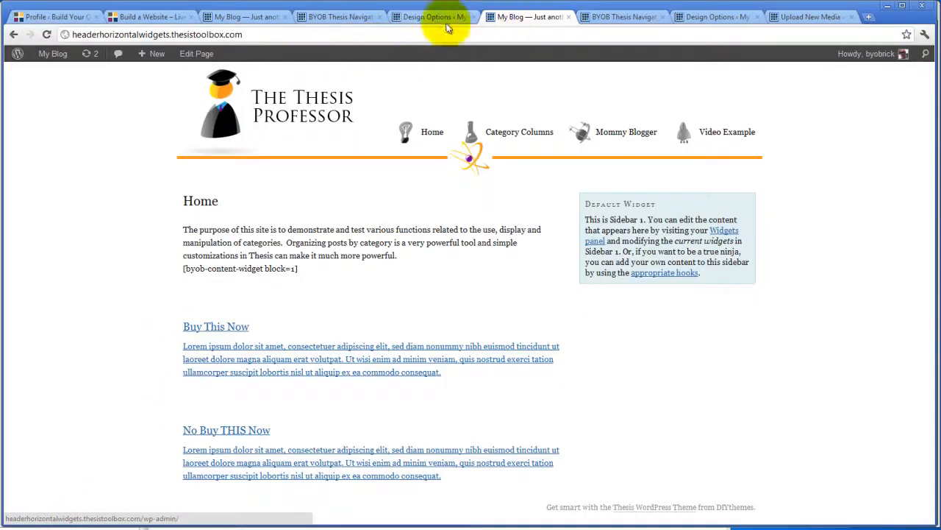
left_click(597, 16)
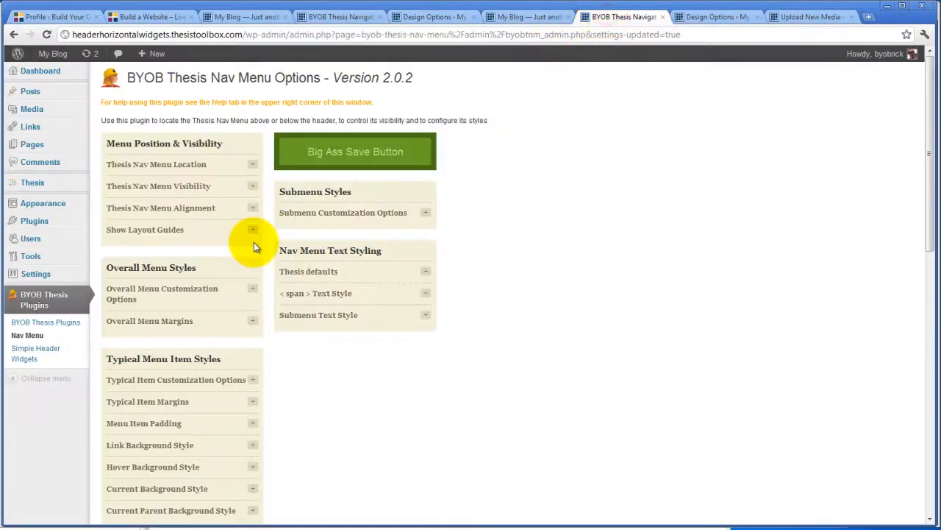
Paste the nav3.png URL as Tab 1's hover background image and set it to No Repeat.
scroll(254, 242, "down", 6)
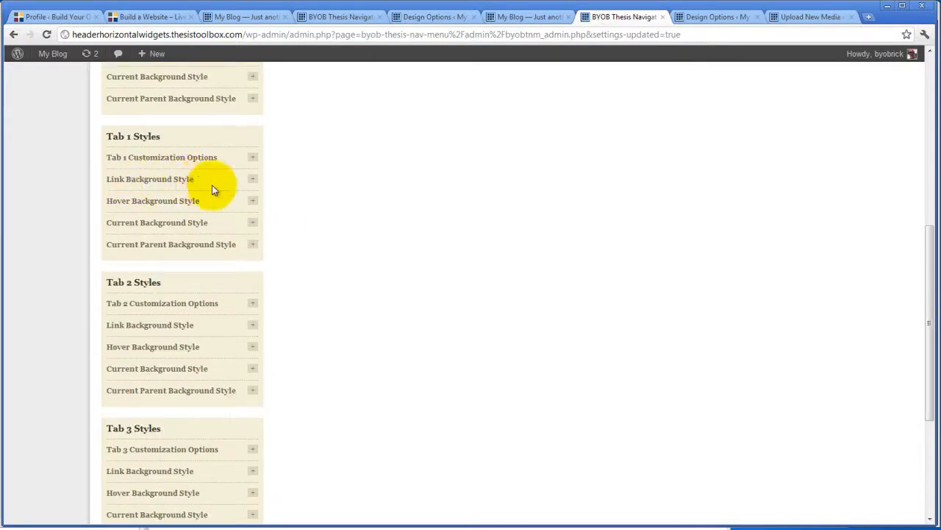
left_click(253, 200)
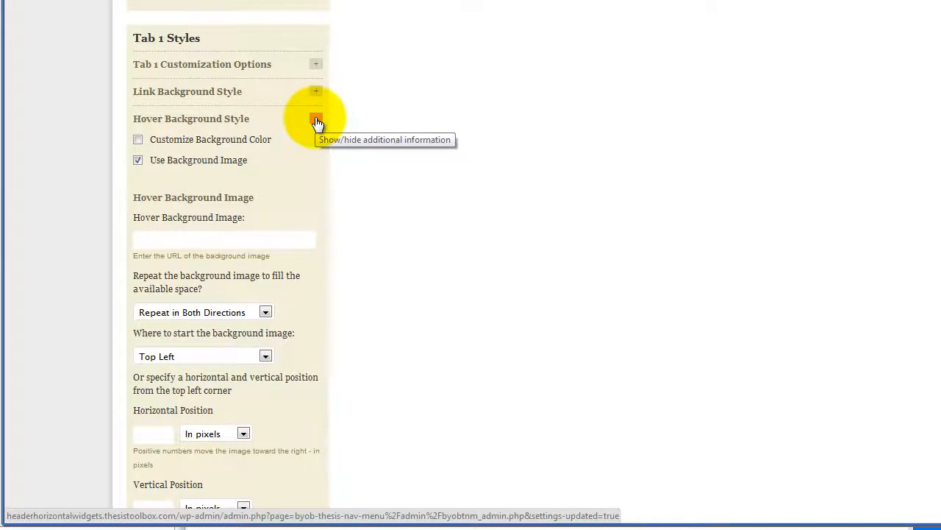
left_click(218, 239)
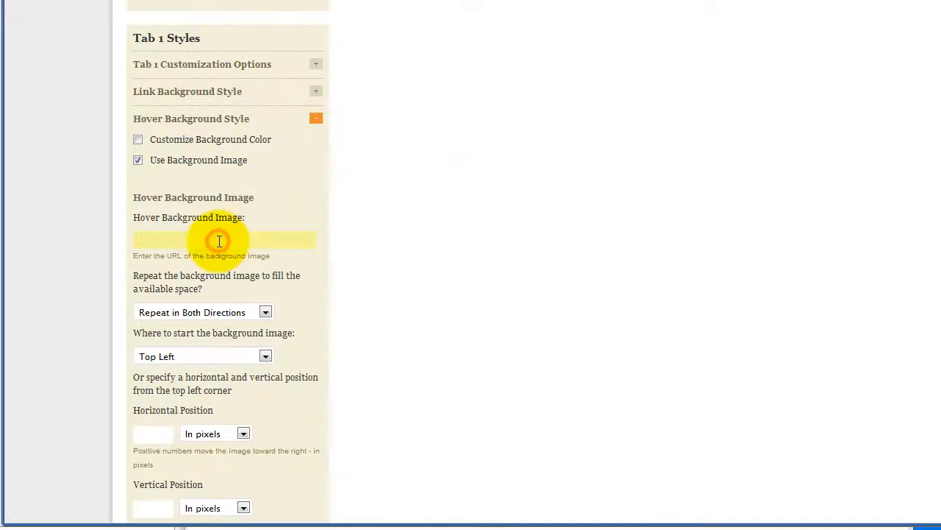
key("ctrl+v")
scroll(233, 199, "down", 2)
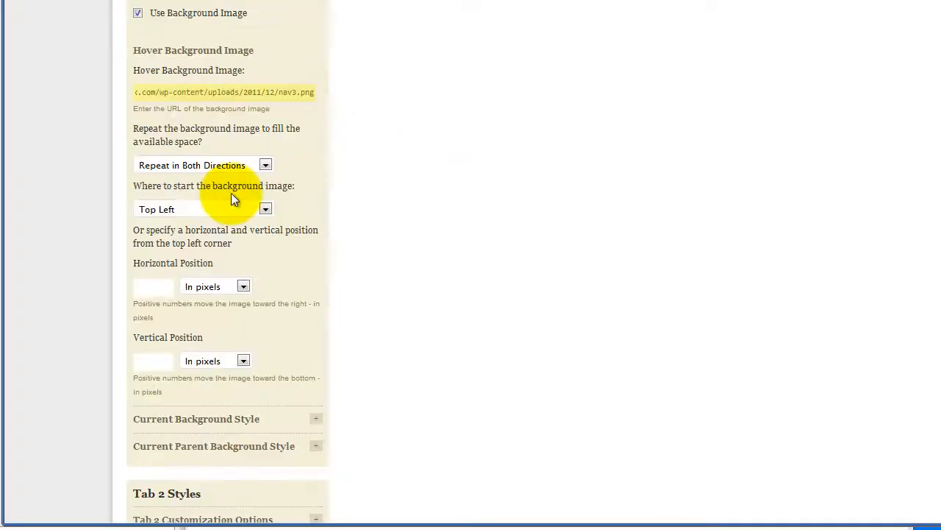
left_click(267, 164)
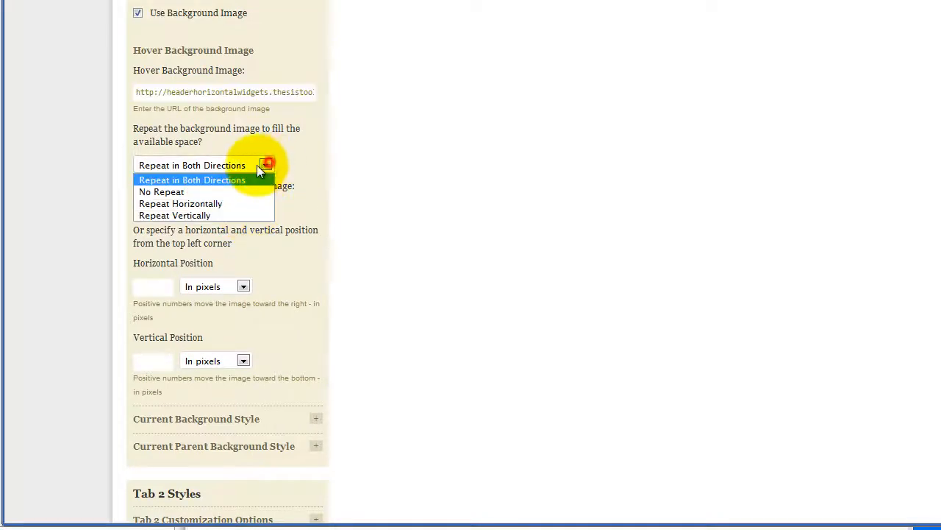
left_click(210, 191)
Position Tab 1's hover background image at 0 pixels horizontally and -200 pixels vertically.
left_click(148, 287)
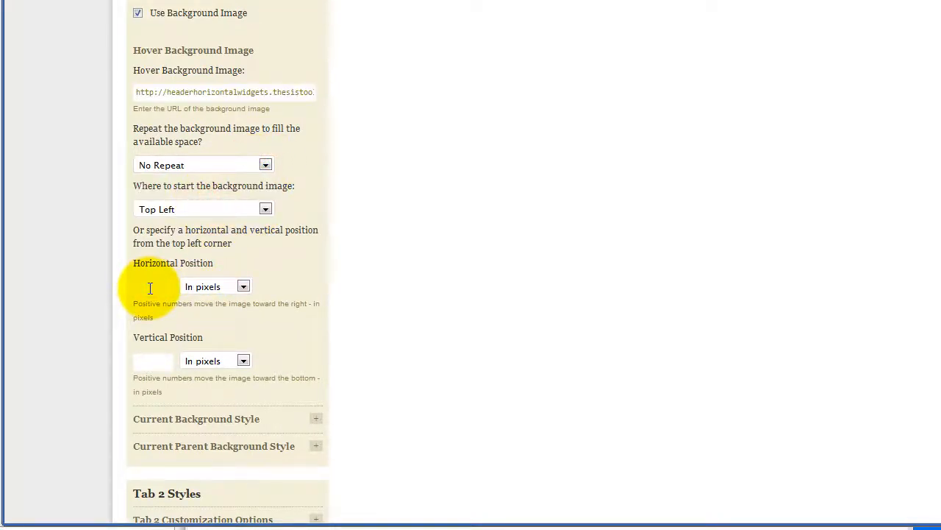
type("0")
left_click(152, 356)
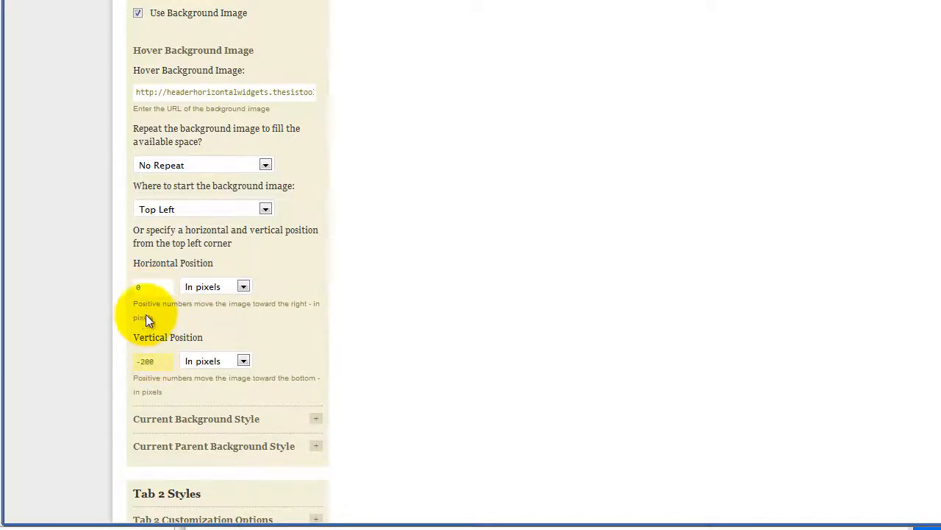
Paste the nav3.png URL as both the current and the current parent background image of Tab 1.
scroll(298, 306, "down", 4)
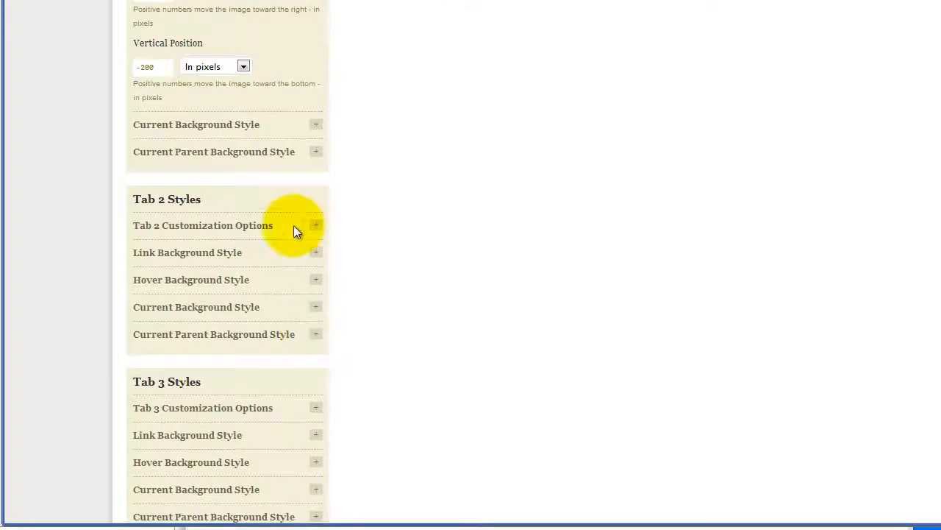
left_click(315, 125)
left_click(169, 244)
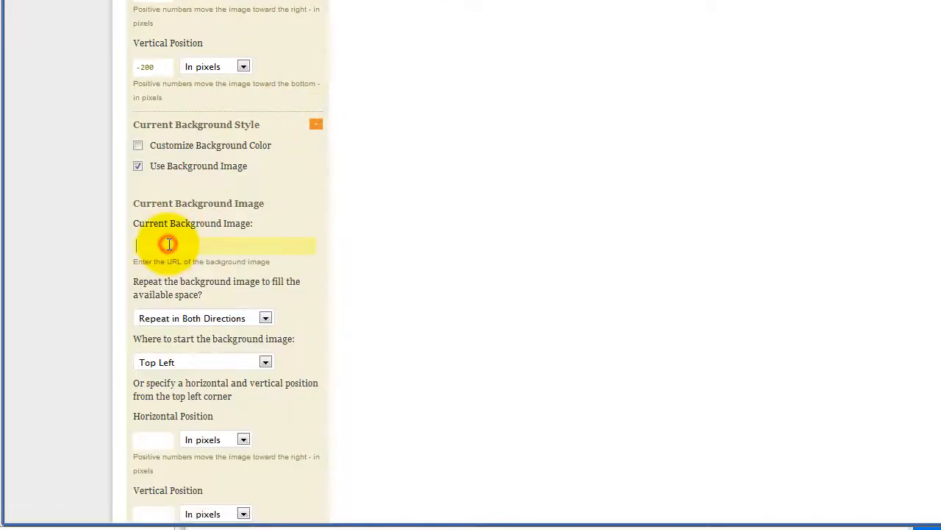
key("ctrl+v")
scroll(282, 204, "down", 4)
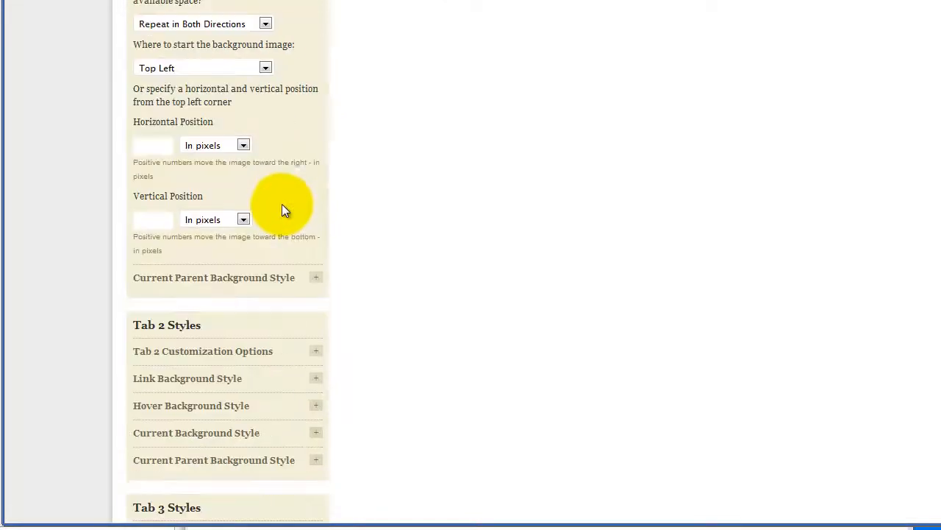
left_click(315, 277)
left_click(177, 395)
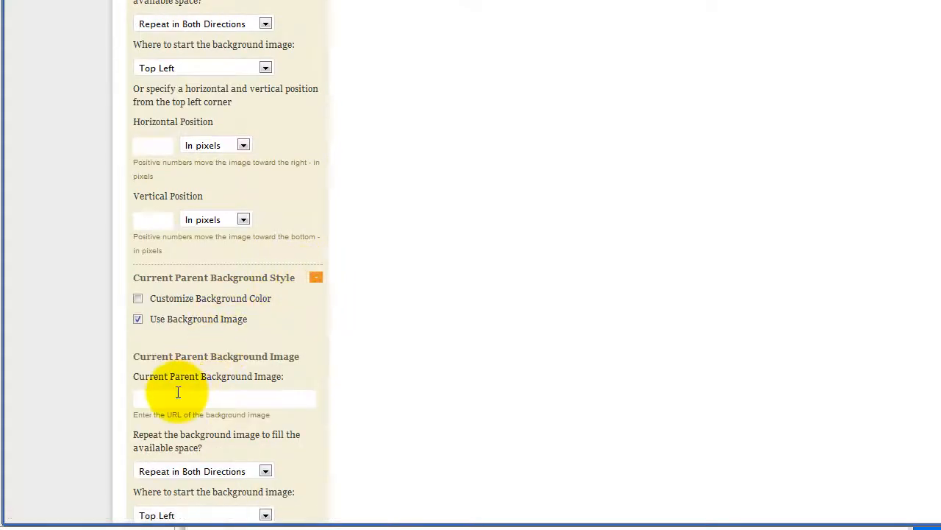
key("ctrl+v")
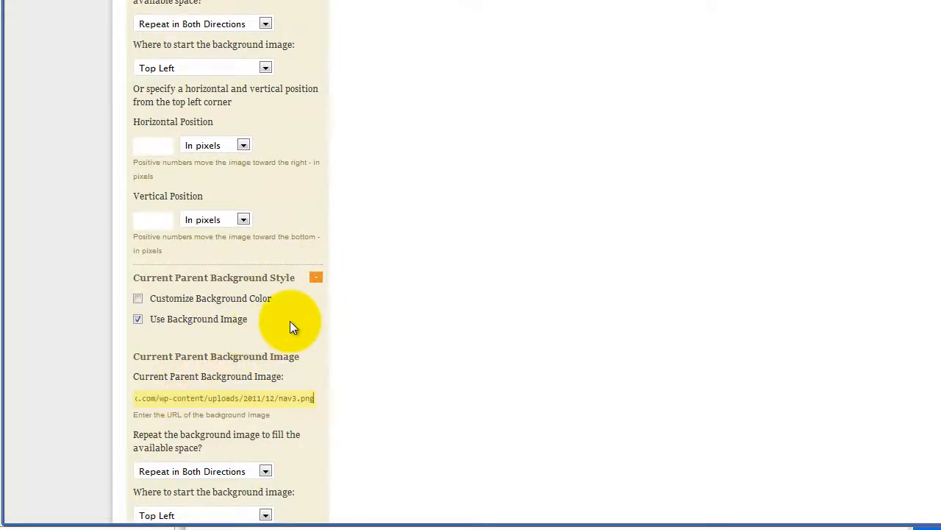
Position Tab 2's hover background image at 0 pixels horizontally and -250 pixels vertically.
scroll(290, 321, "down", 8)
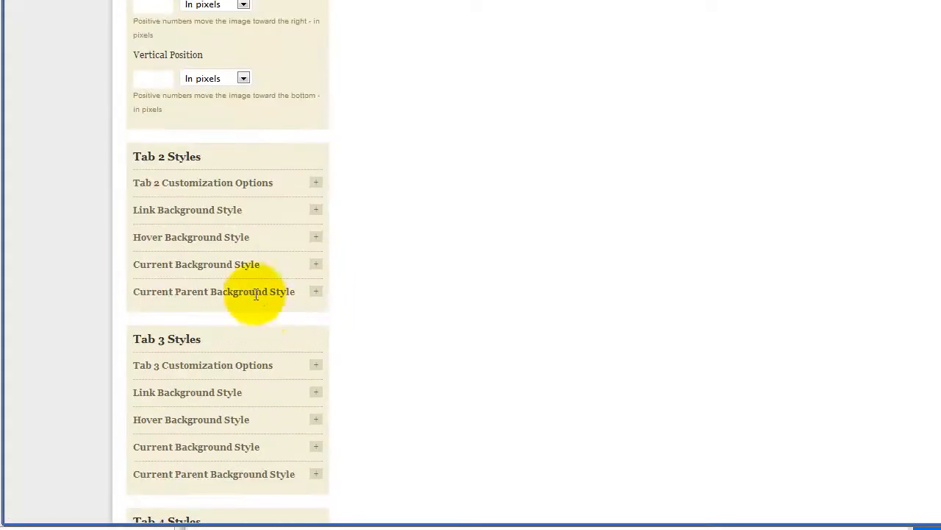
left_click(316, 237)
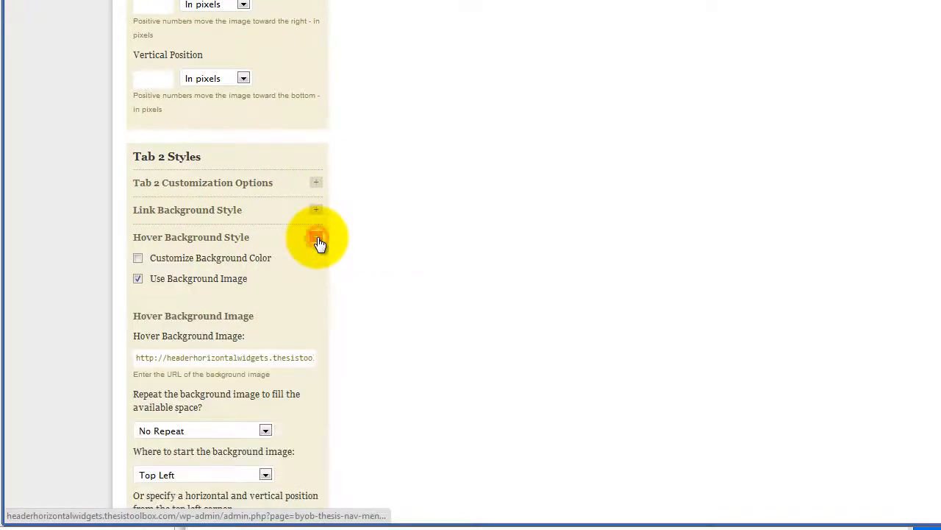
scroll(311, 261, "down", 4)
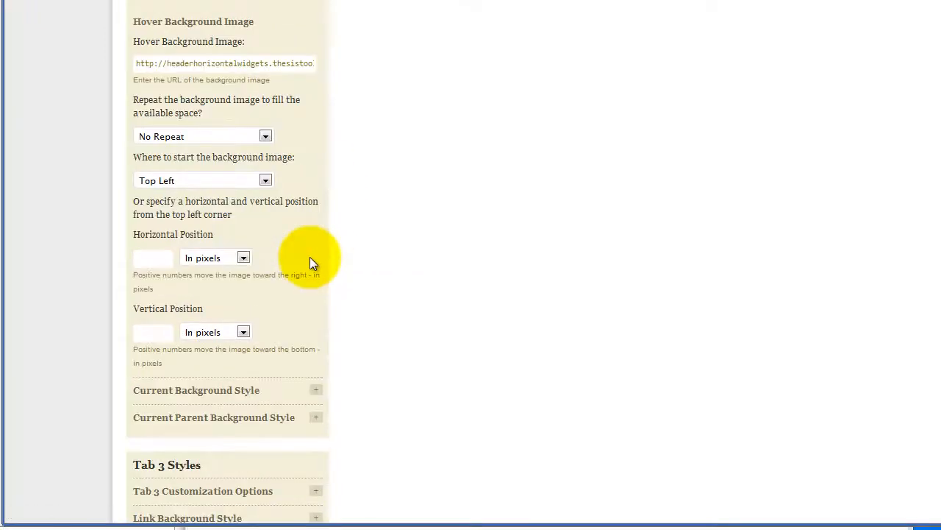
left_click(152, 257)
type("0")
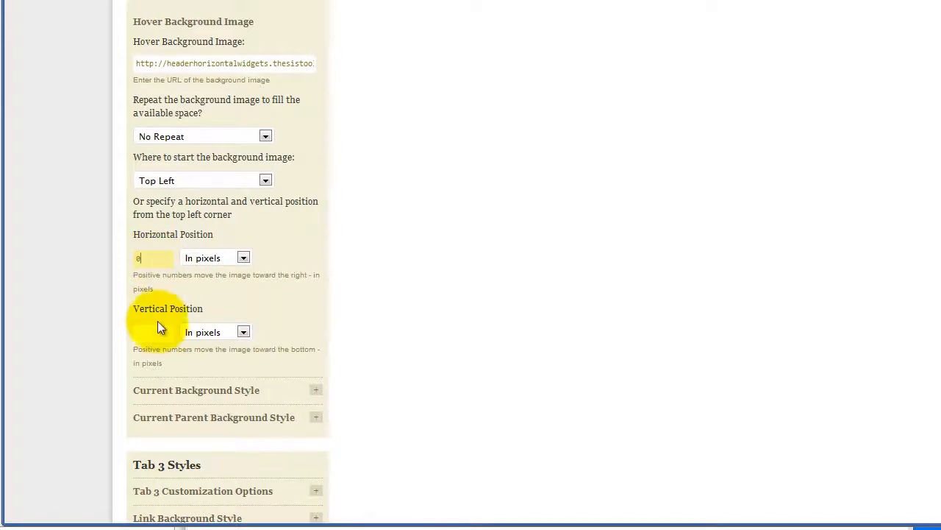
left_click(155, 331)
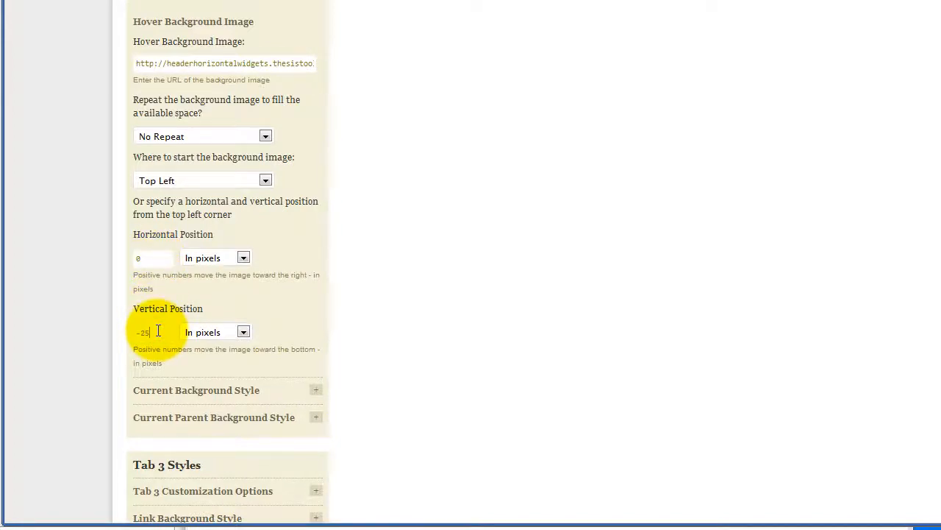
Position Tab 4's hover background image at 0 pixels horizontally and -300 pixels vertically.
scroll(278, 420, "down", 4)
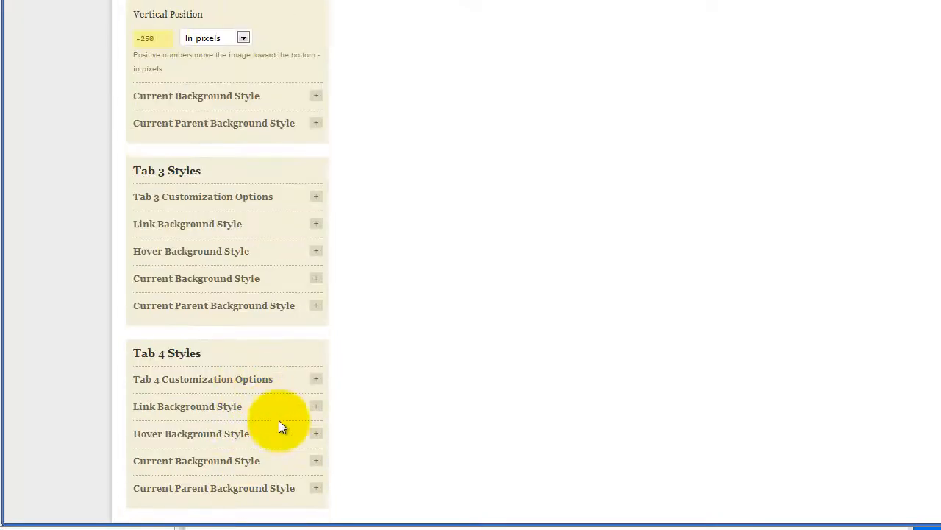
left_click(316, 434)
scroll(242, 404, "down", 5)
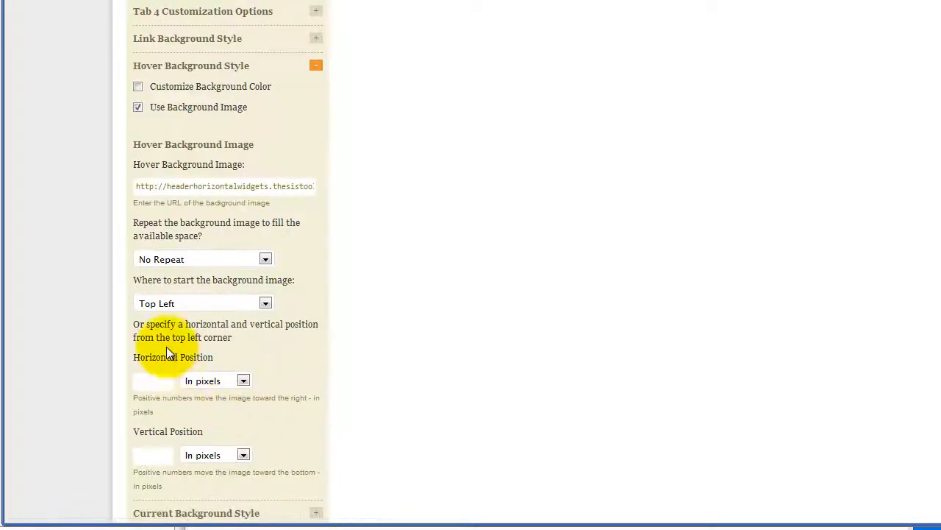
left_click(152, 384)
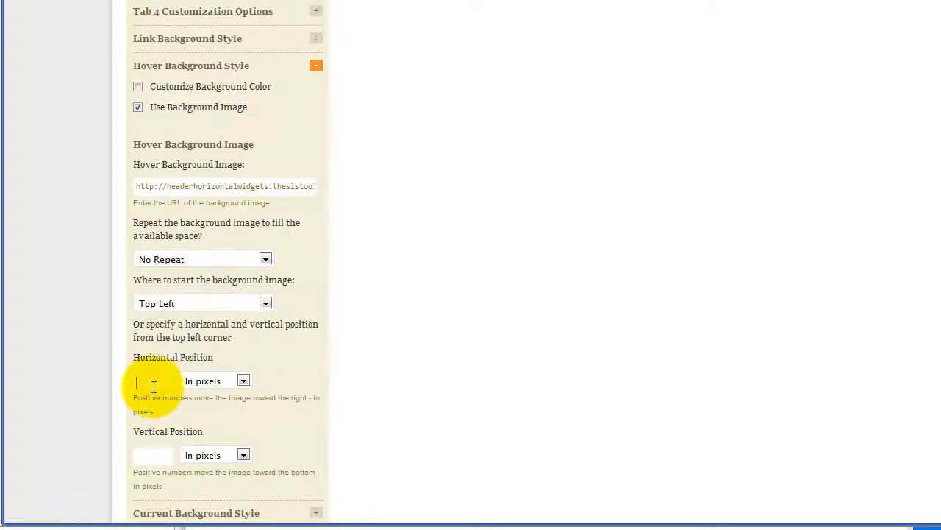
type("0")
left_click(154, 452)
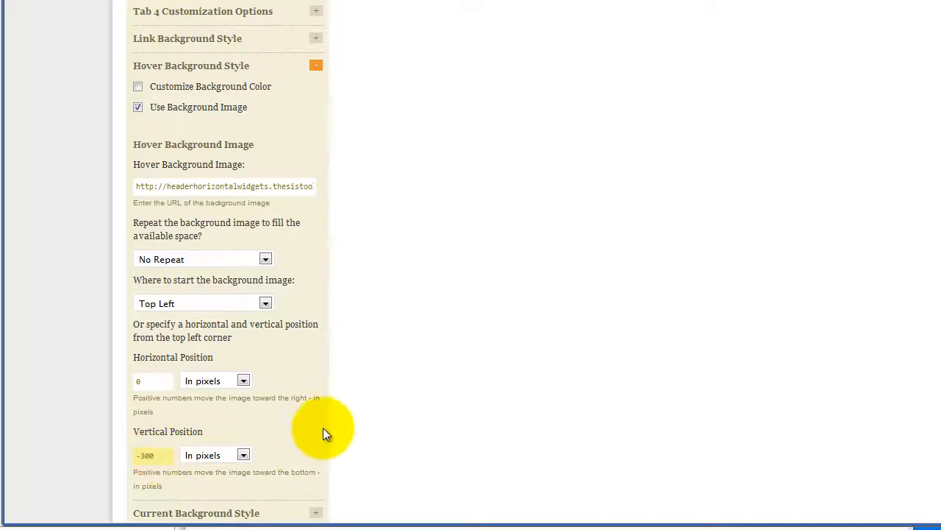
Position Tab 3's hover background image at 0 pixels horizontally and -300 pixels vertically.
scroll(303, 417, "down", 2)
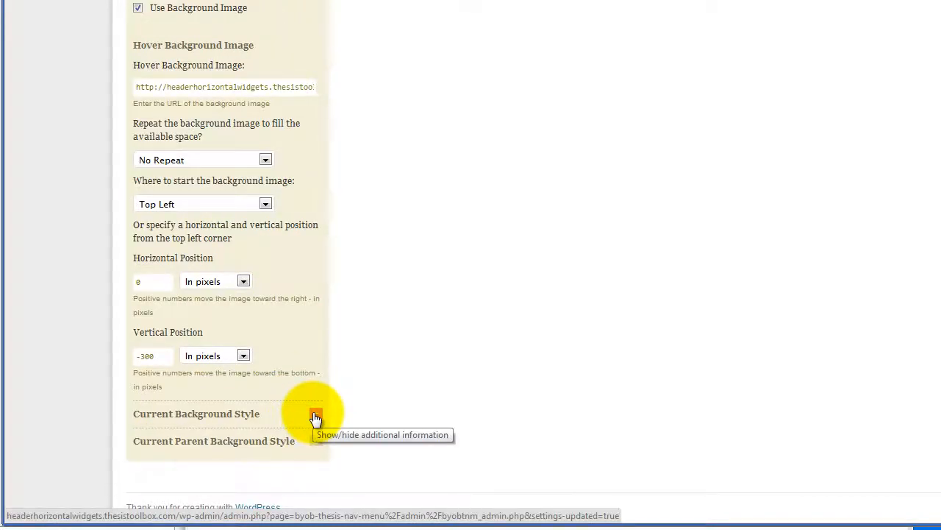
scroll(315, 418, "up", 3)
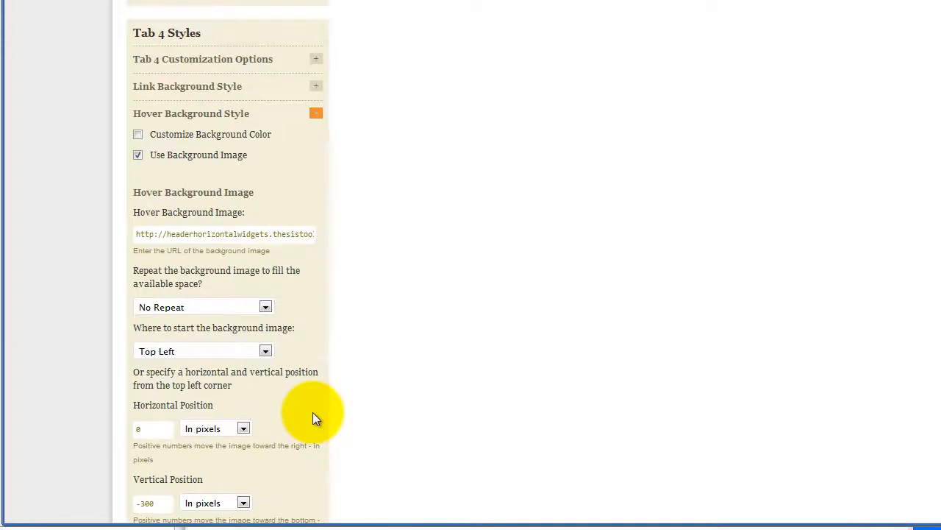
scroll(312, 412, "up", 3)
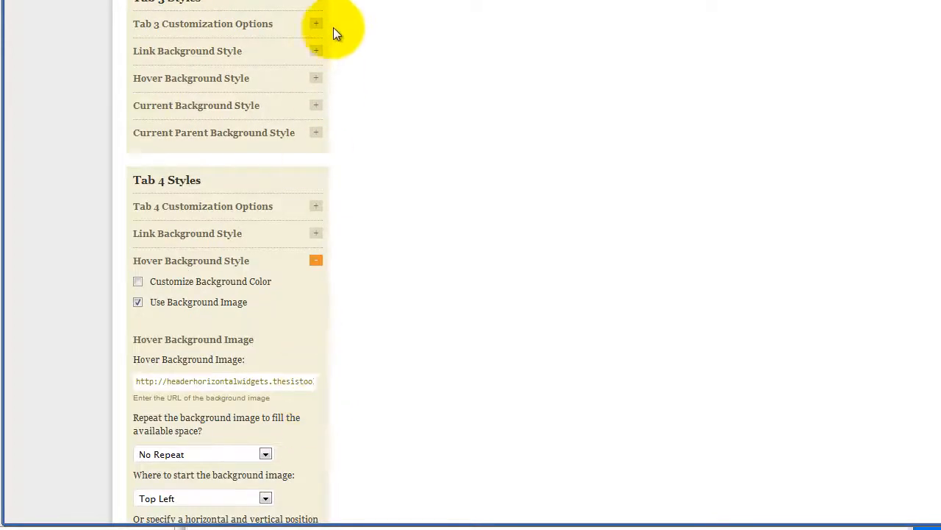
left_click(315, 78)
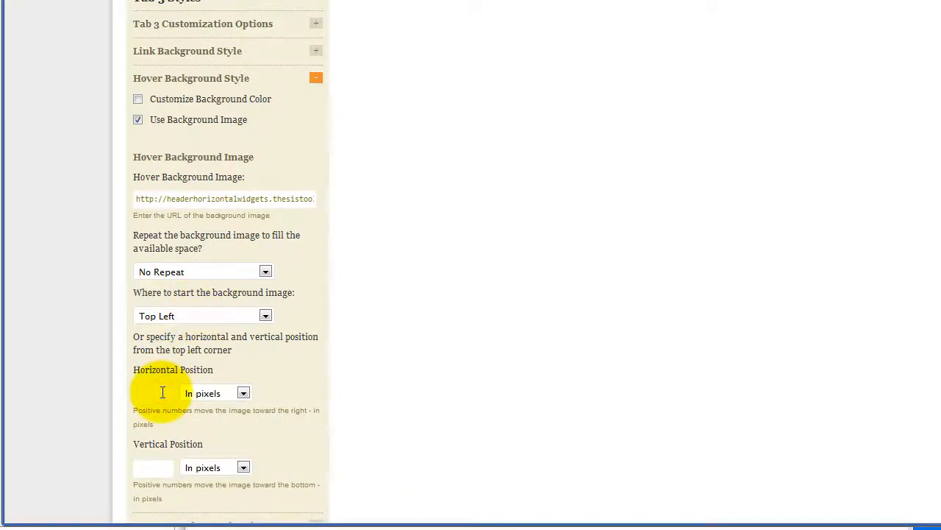
type("0")
left_click(154, 468)
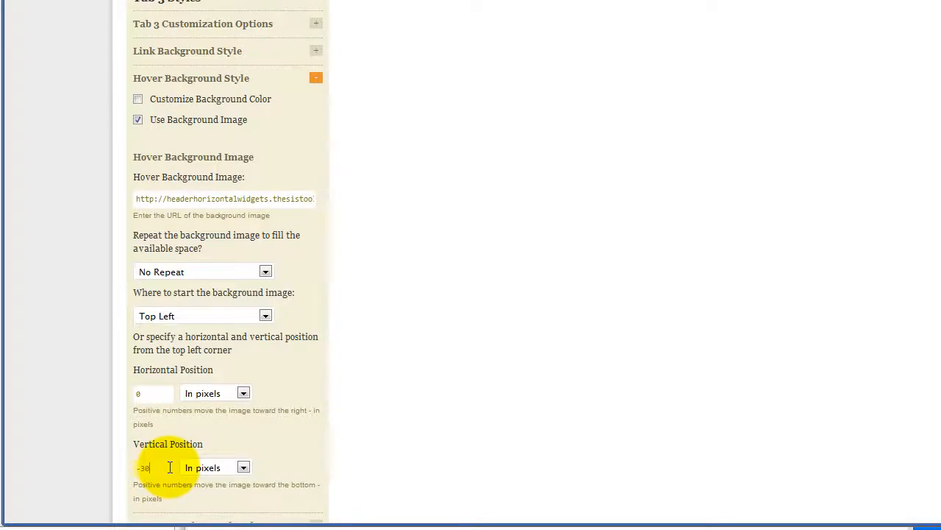
Correct the vertical pixel position of Tab 4's hover background image and save the nav menu options.
scroll(291, 446, "down", 8)
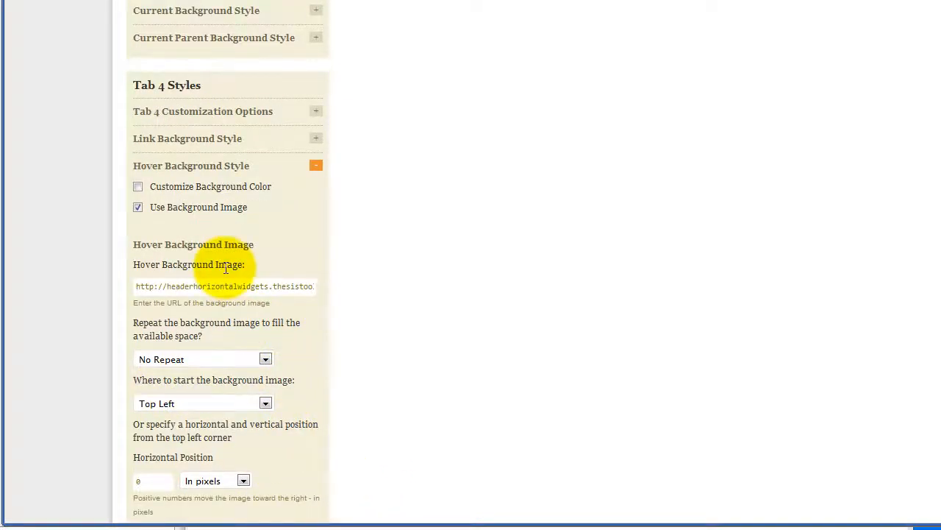
scroll(225, 269, "down", 3)
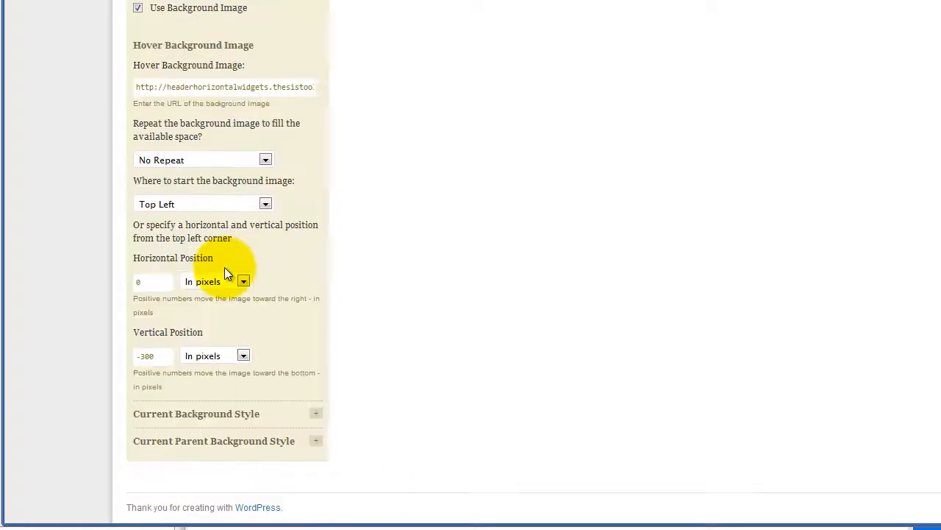
double_click(146, 356)
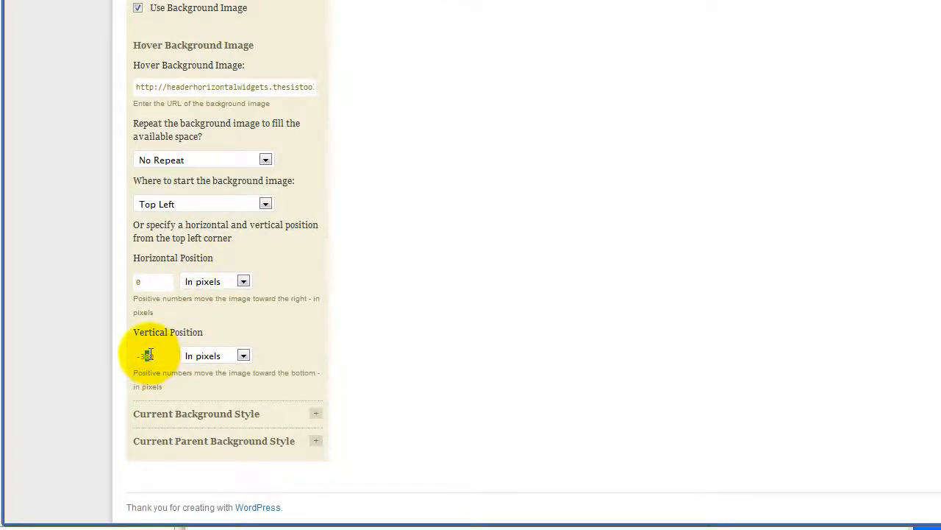
type("250")
scroll(504, 313, "up", 1)
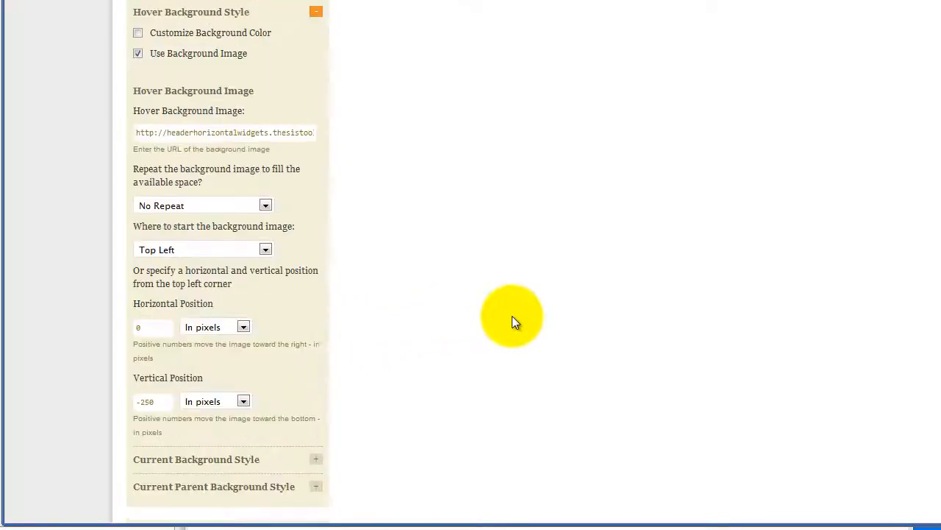
scroll(512, 315, "up", 15)
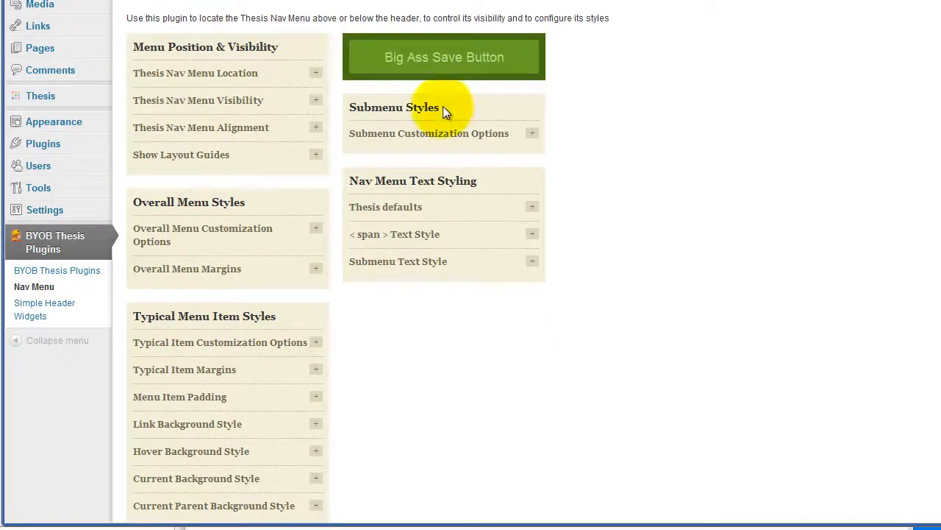
left_click(454, 58)
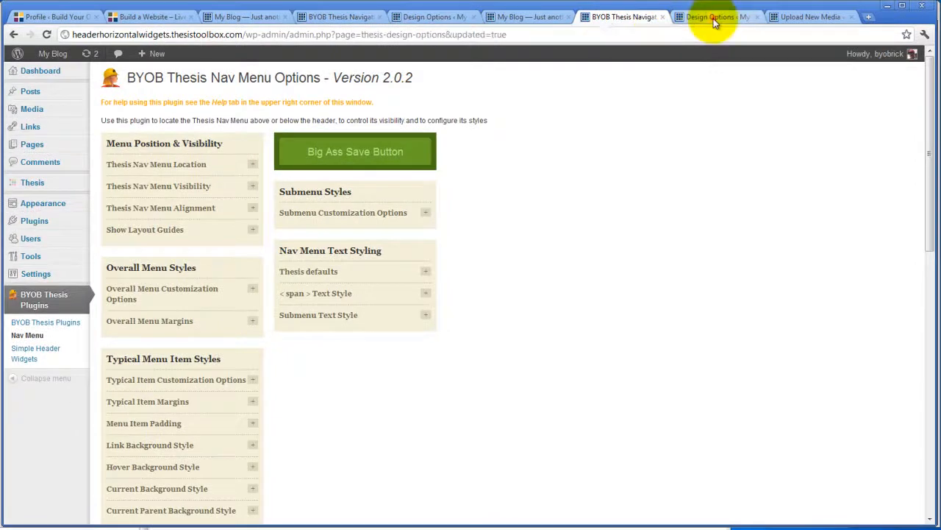
Reload the site's home page and check the nav icons' hover and current states on the Home and Category Columns pages.
left_click(714, 17)
left_click(801, 18)
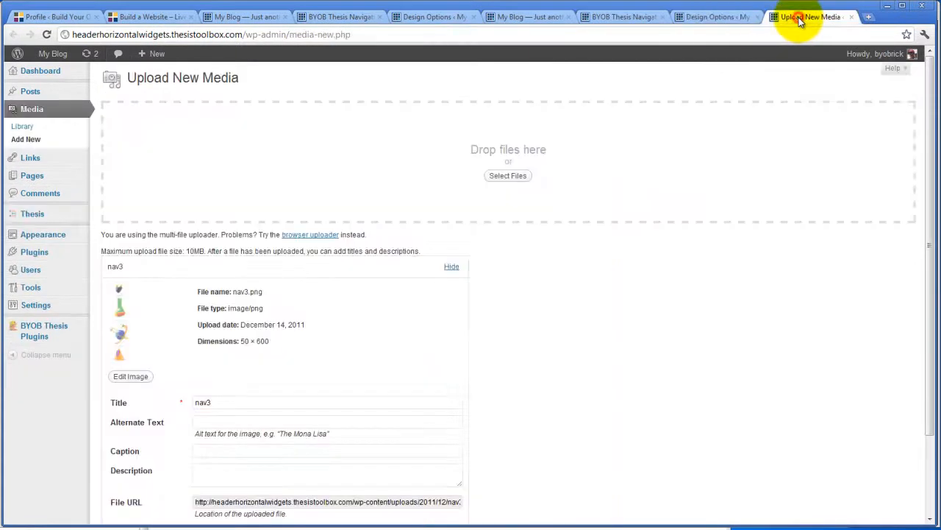
left_click(529, 17)
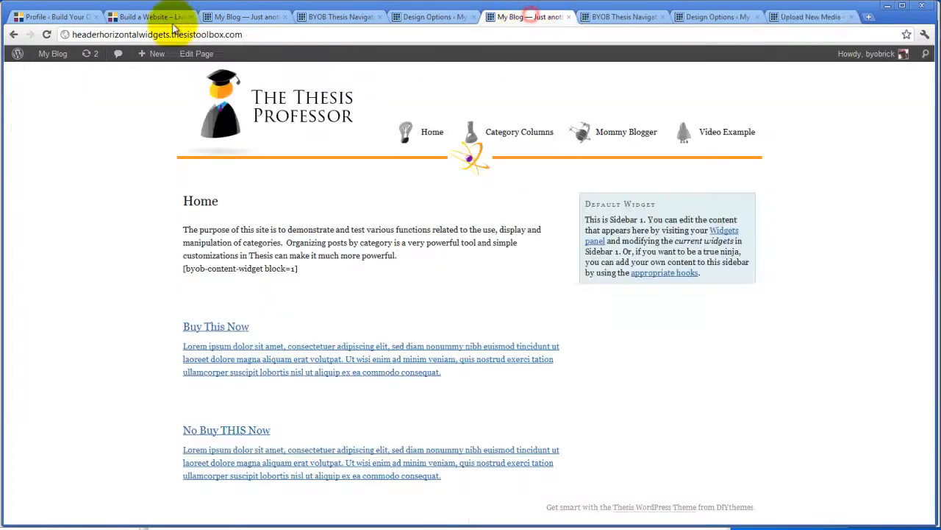
left_click(46, 34)
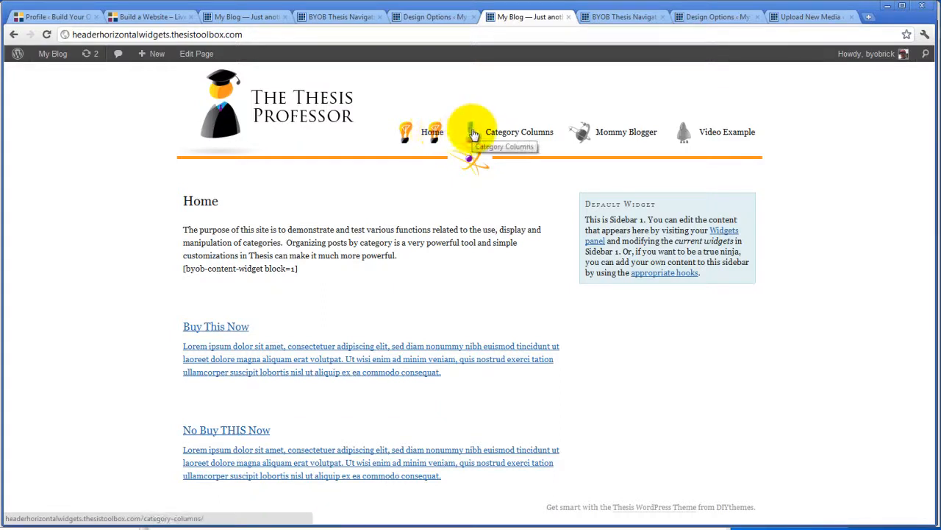
left_click(519, 132)
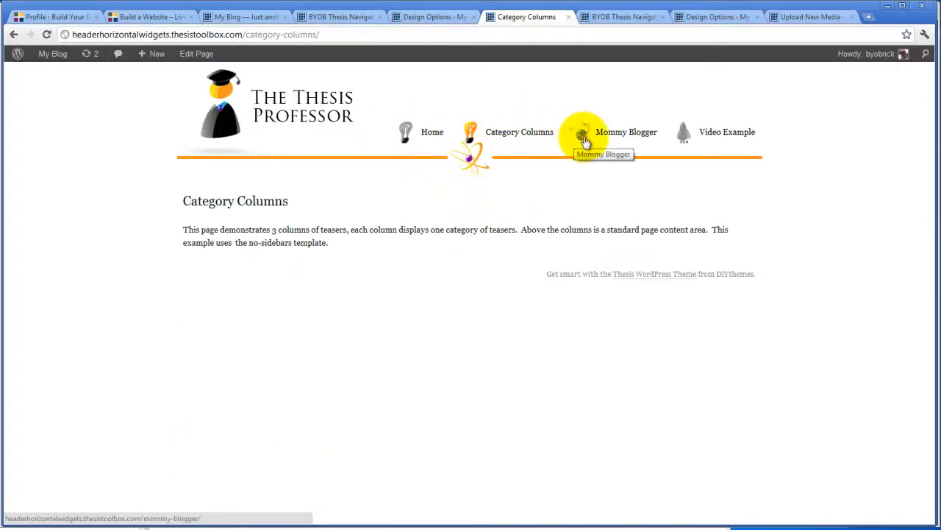
left_click(433, 139)
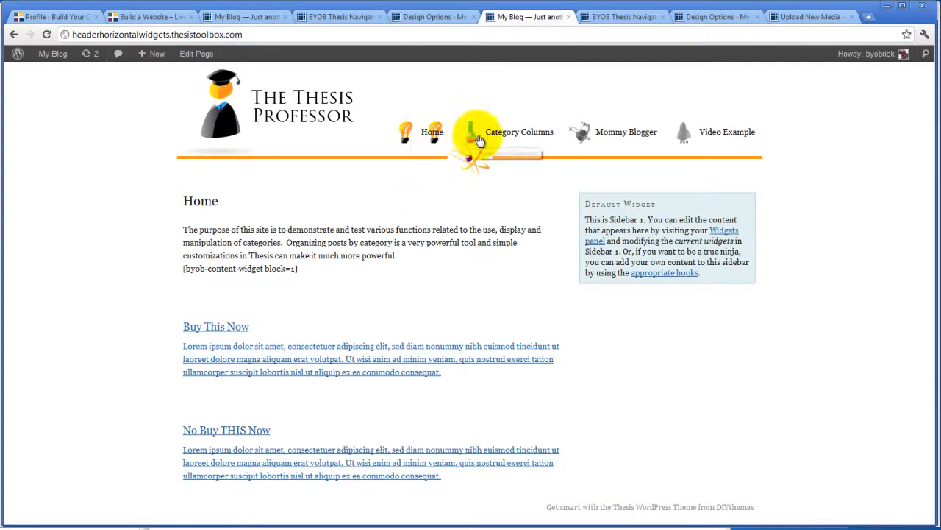
Examine the icon positions of the nav2.psd sprite in Photoshop and return to the nav menu options in the browser.
left_click(430, 21)
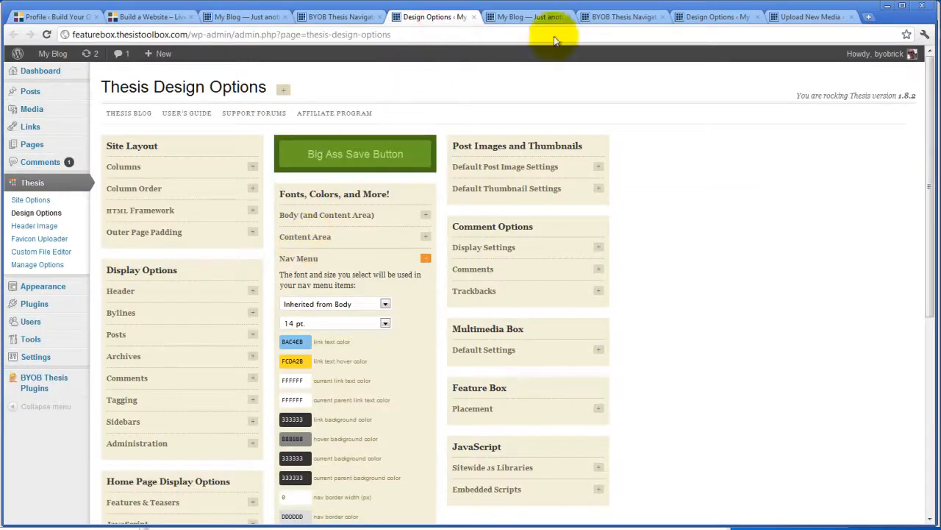
left_click(622, 16)
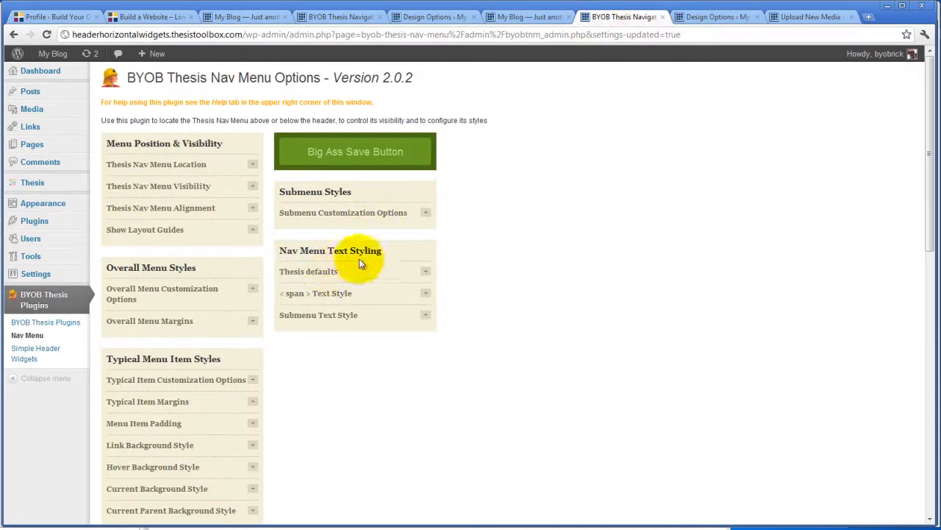
left_click(382, 528)
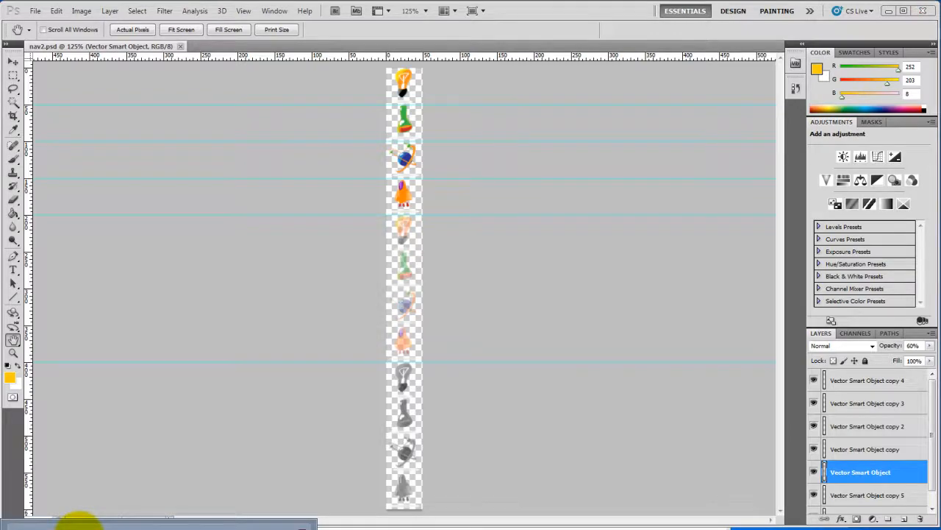
left_click(79, 524)
Position Tab 1's current background image at 0 pixels horizontally and vertically, and set it to No Repeat.
scroll(459, 359, "down", 6)
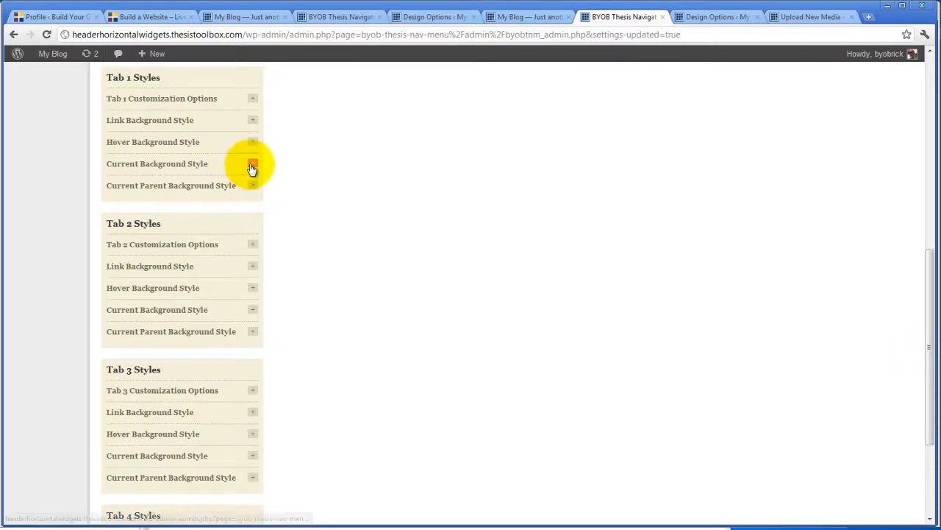
left_click(251, 164)
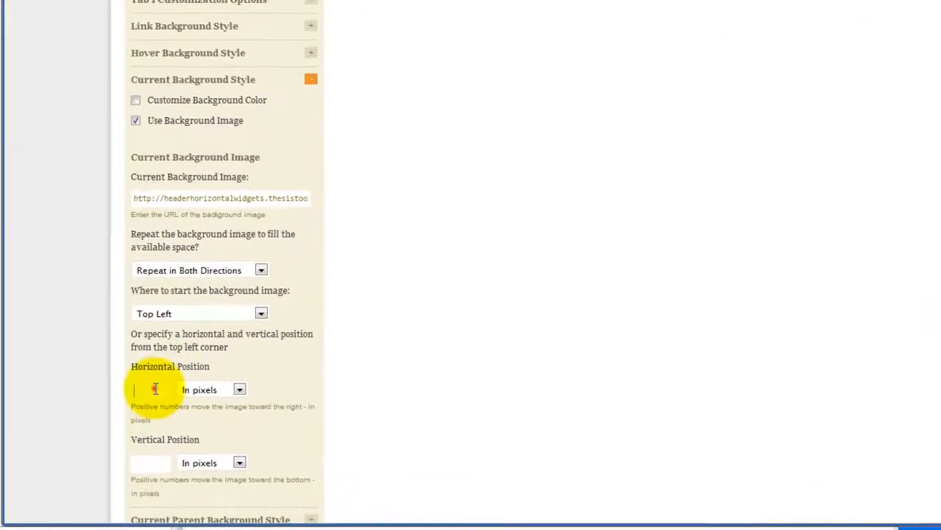
left_click(158, 386)
type("0")
left_click(148, 460)
type("0")
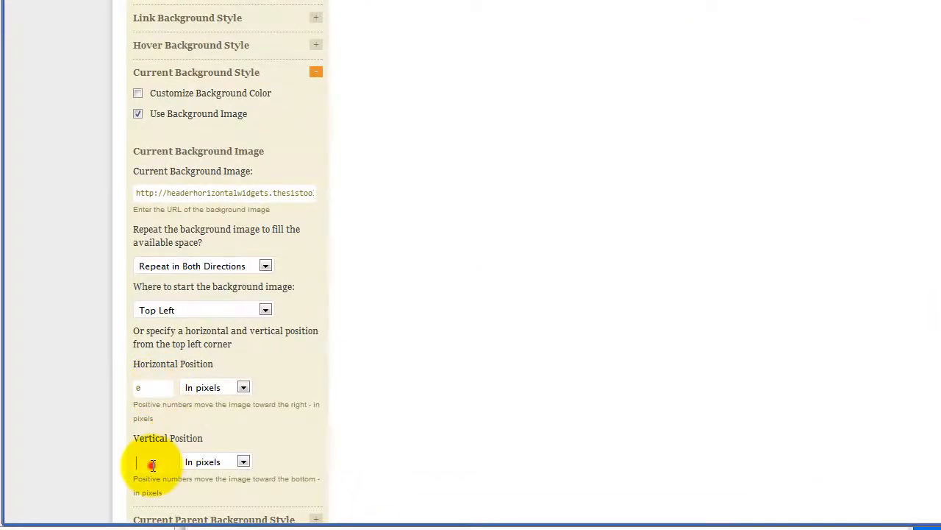
left_click(265, 267)
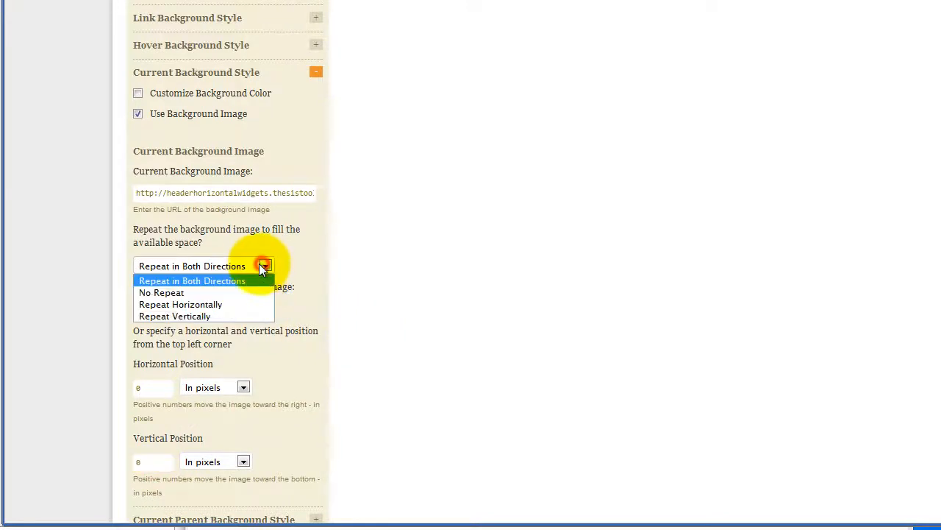
left_click(195, 290)
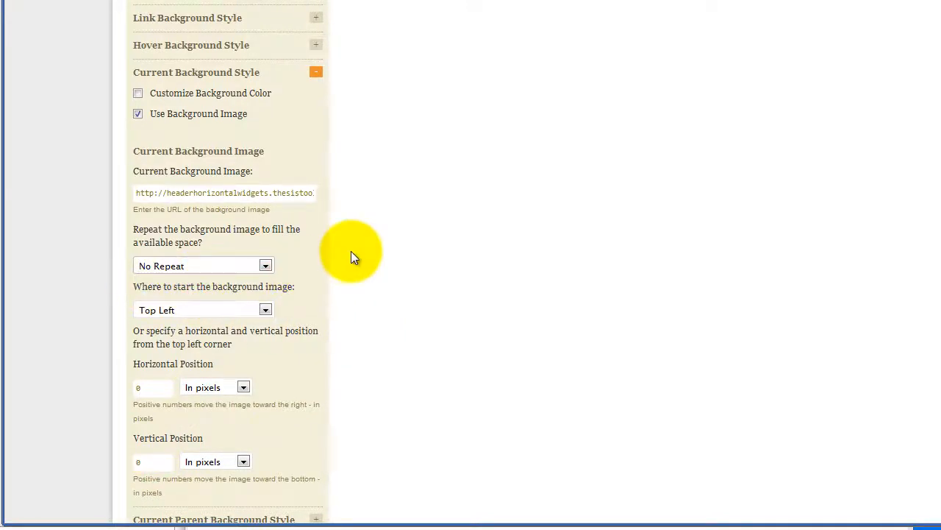
Position Tab 1's current parent background image at 0 pixels horizontally and vertically, and set it to No Repeat.
scroll(325, 220, "down", 4)
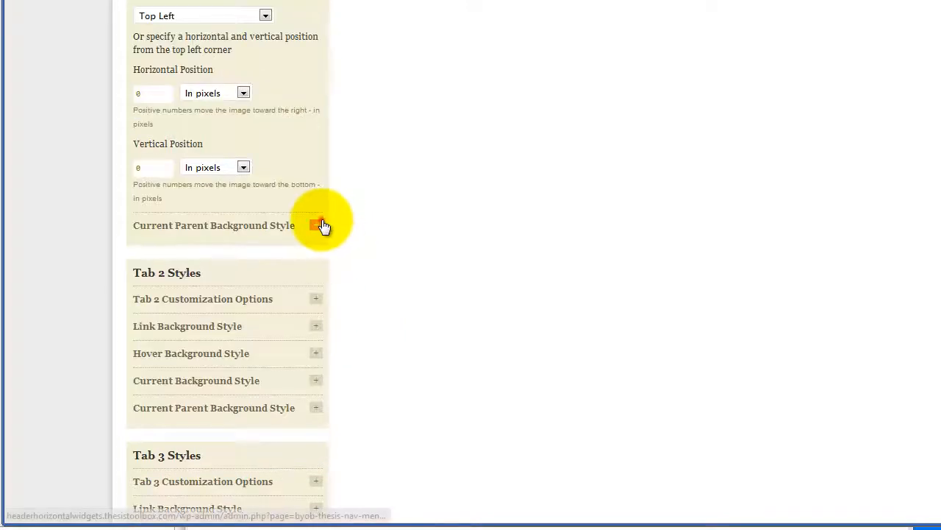
left_click(318, 225)
scroll(367, 222, "down", 3)
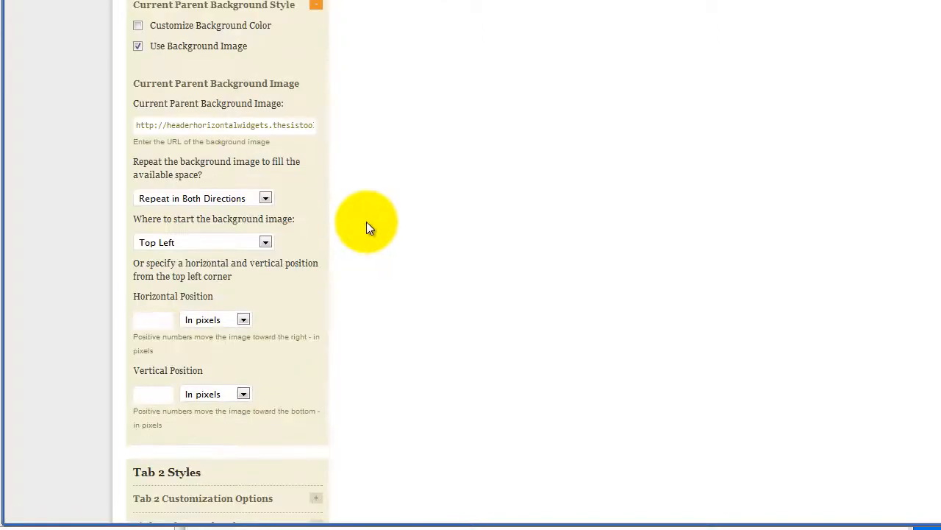
left_click(149, 319)
left_click(152, 395)
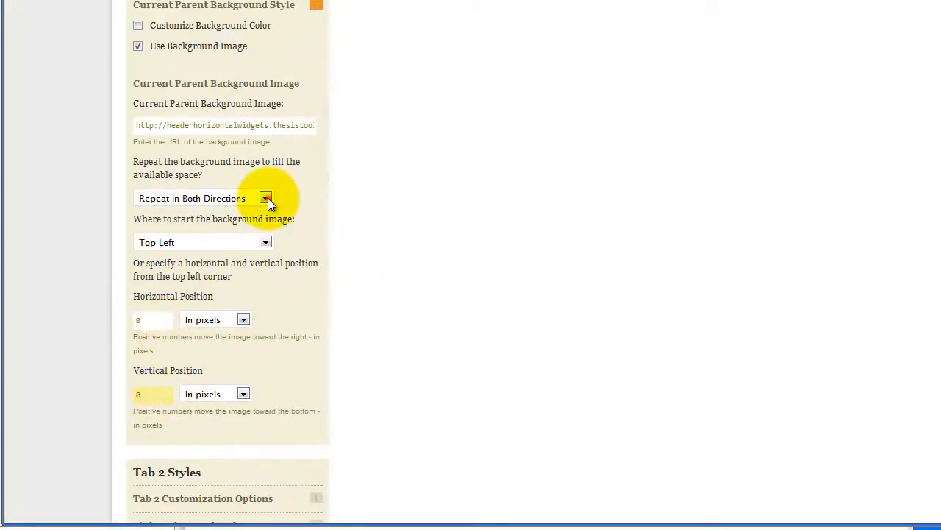
left_click(266, 198)
left_click(200, 224)
Position Tab 2's current background image at 0 pixels horizontally and -50 pixels vertically.
scroll(363, 221, "down", 6)
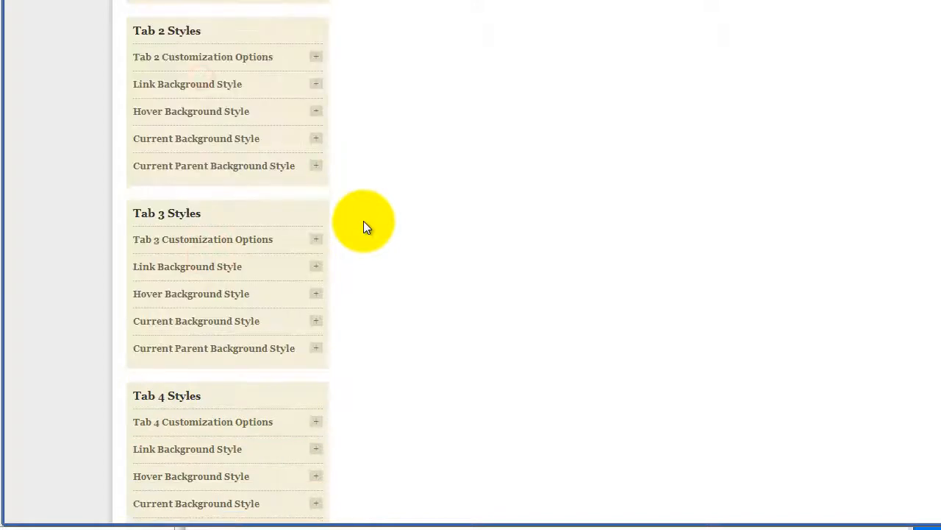
double_click(316, 139)
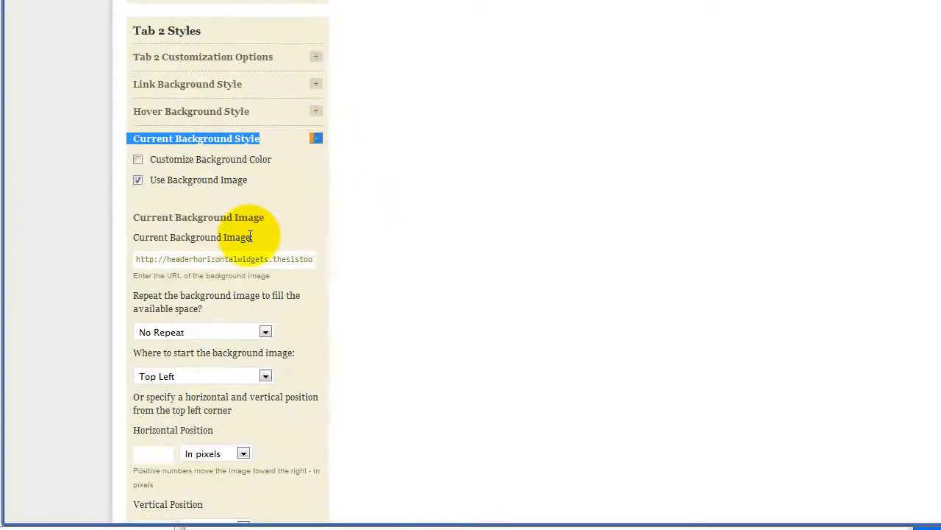
scroll(169, 189, "down", 4)
left_click(149, 158)
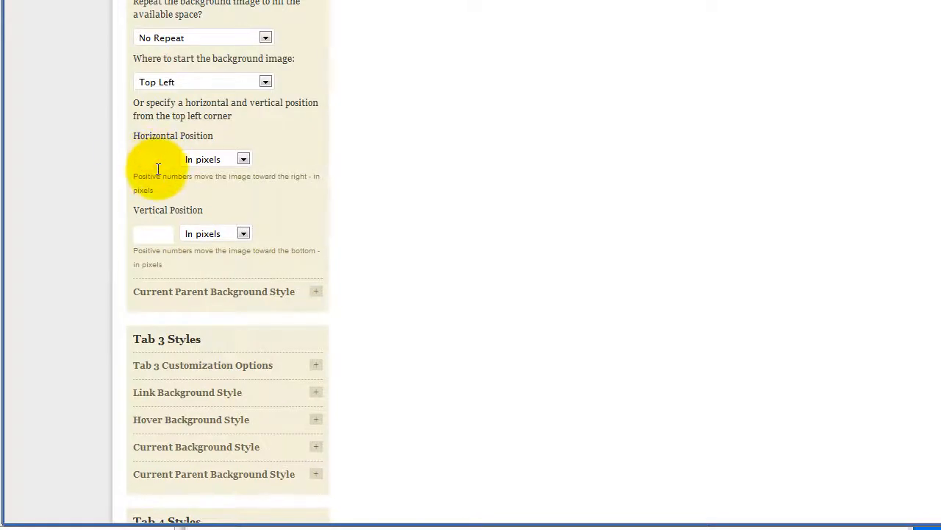
type("0")
left_click(151, 235)
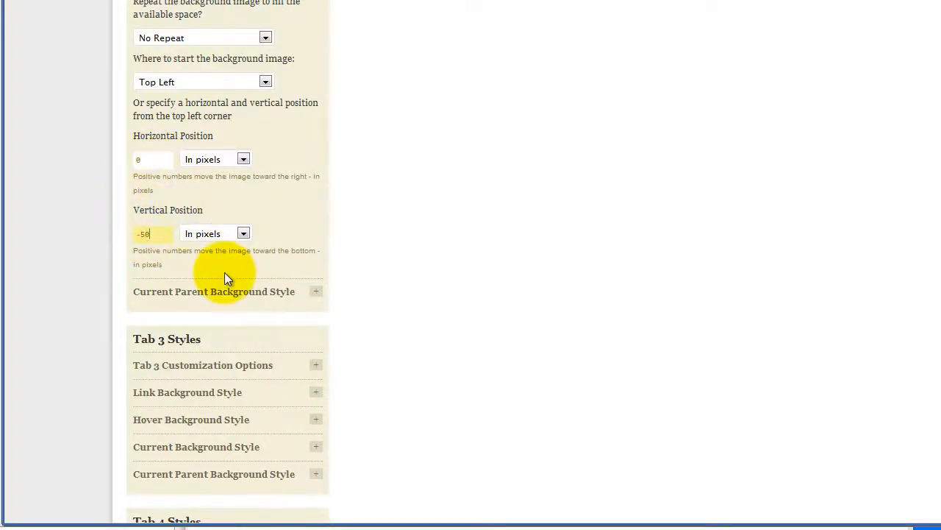
Position Tab 2's current parent background image at 0 pixels horizontally and -50 pixels vertically.
scroll(310, 249, "down", 1)
left_click(315, 219)
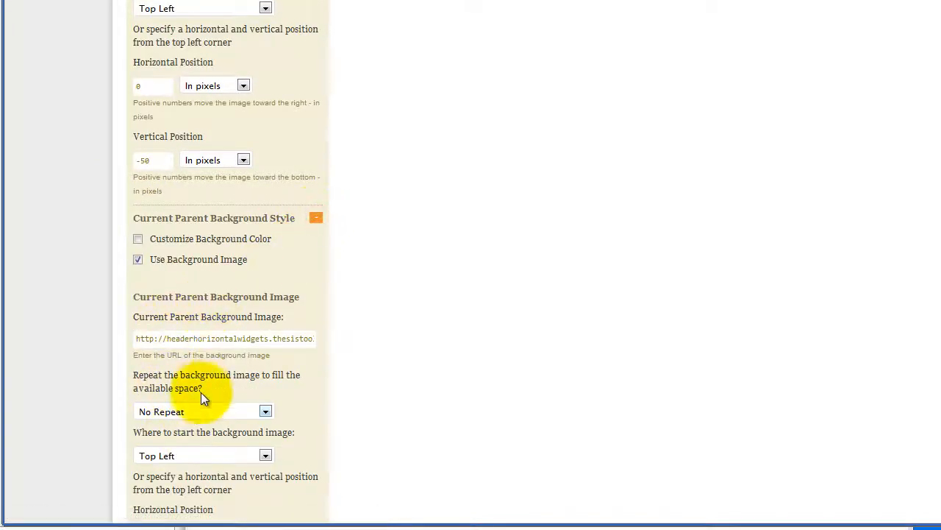
scroll(197, 386, "down", 4)
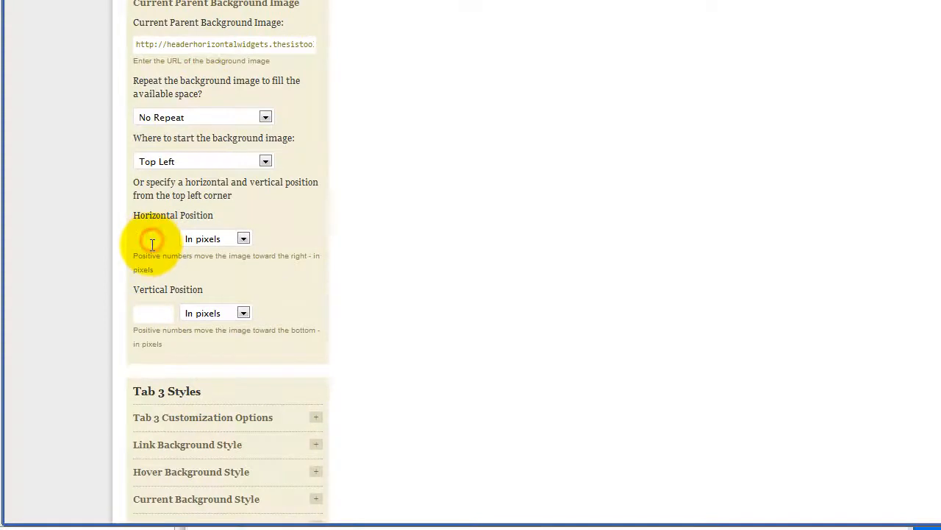
type("0")
left_click(152, 313)
type("-")
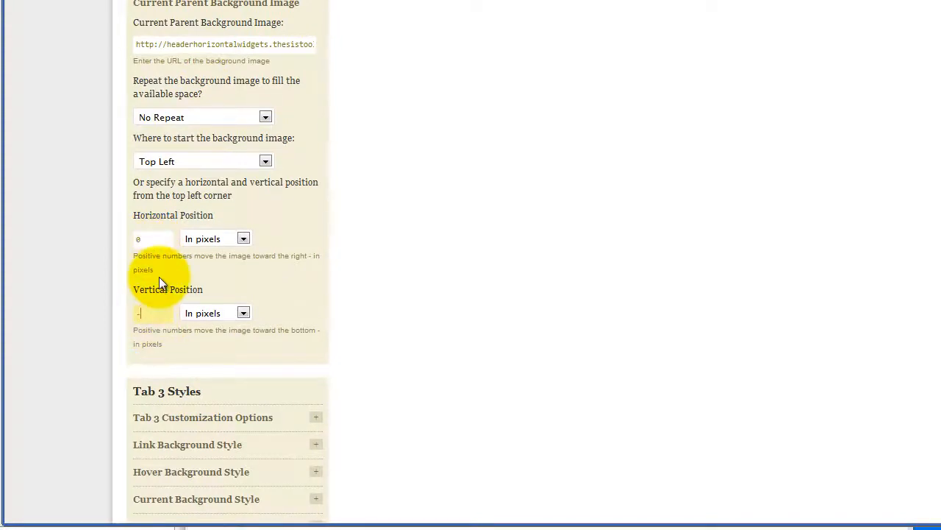
type("50")
scroll(279, 186, "down", 3)
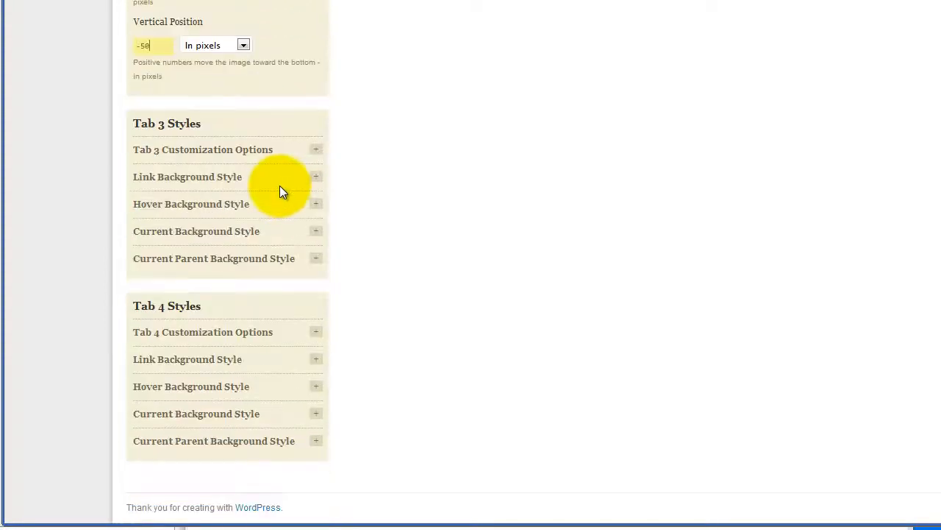
Position Tab 3's current background image at 0 pixels horizontally and -100 pixels vertically.
left_click(316, 232)
scroll(216, 305, "down", 4)
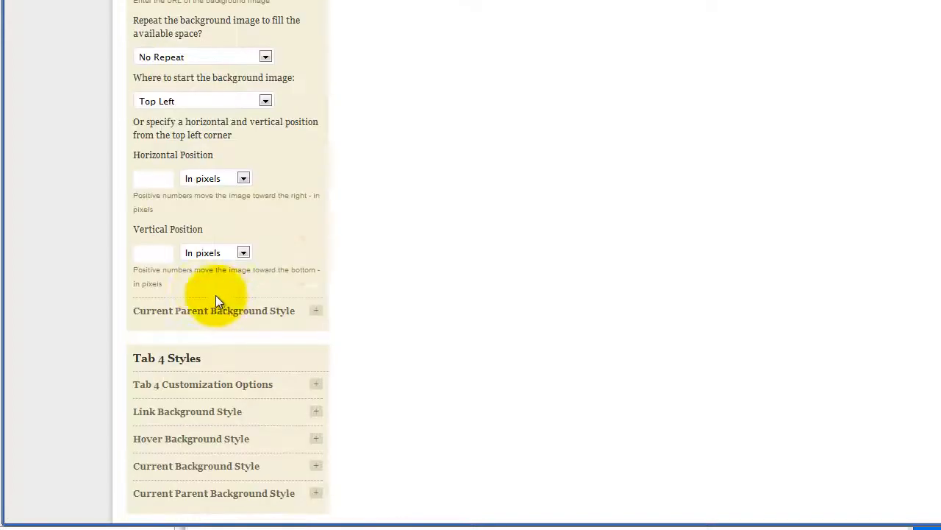
left_click(156, 179)
type("0")
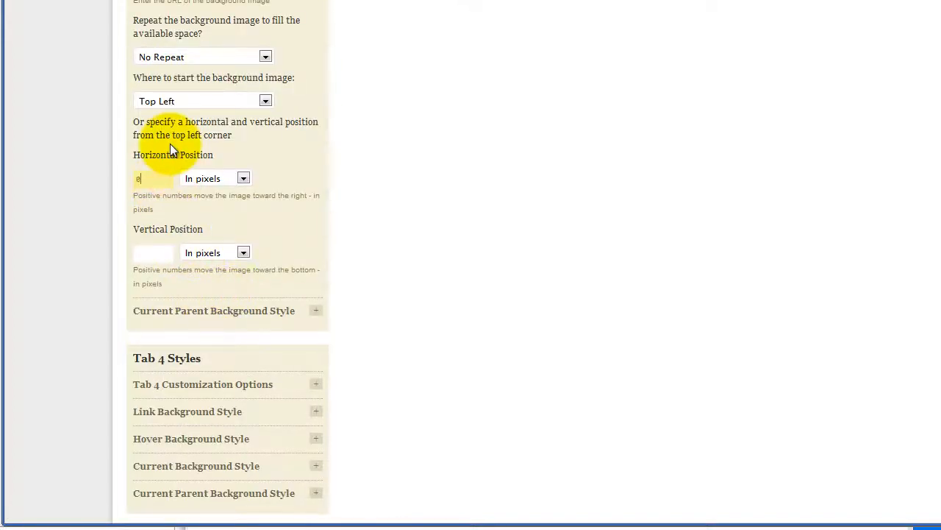
left_click(158, 255)
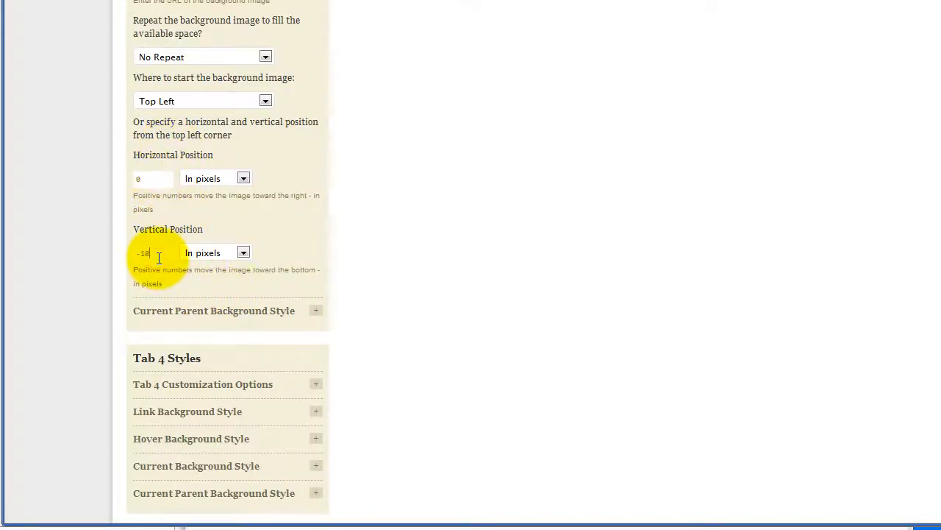
type("-100")
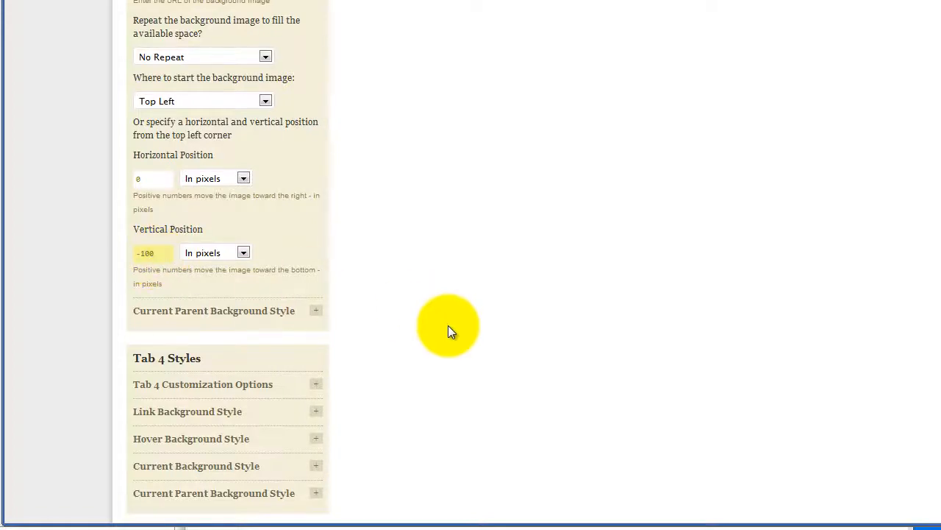
Position Tab 3's current parent background image at 0 pixels horizontally and -150 pixels vertically.
left_click(316, 311)
scroll(265, 323, "down", 5)
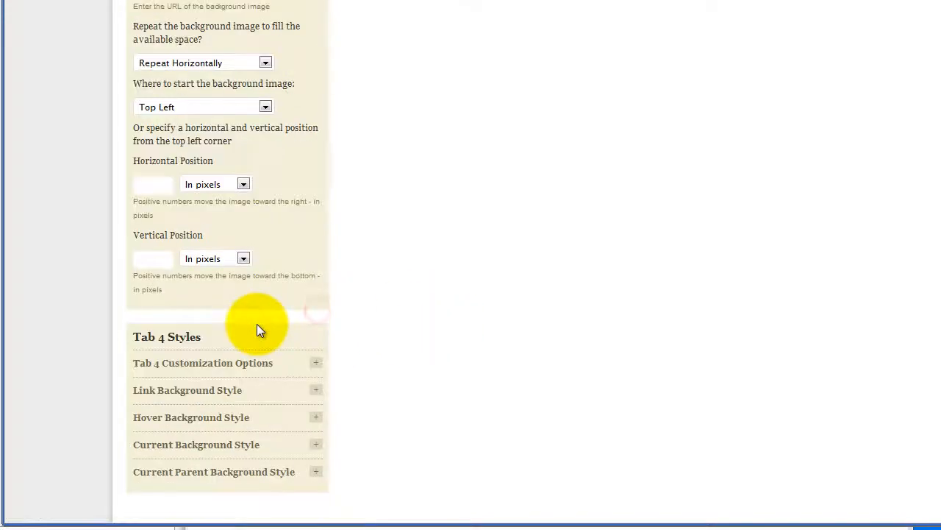
left_click(143, 184)
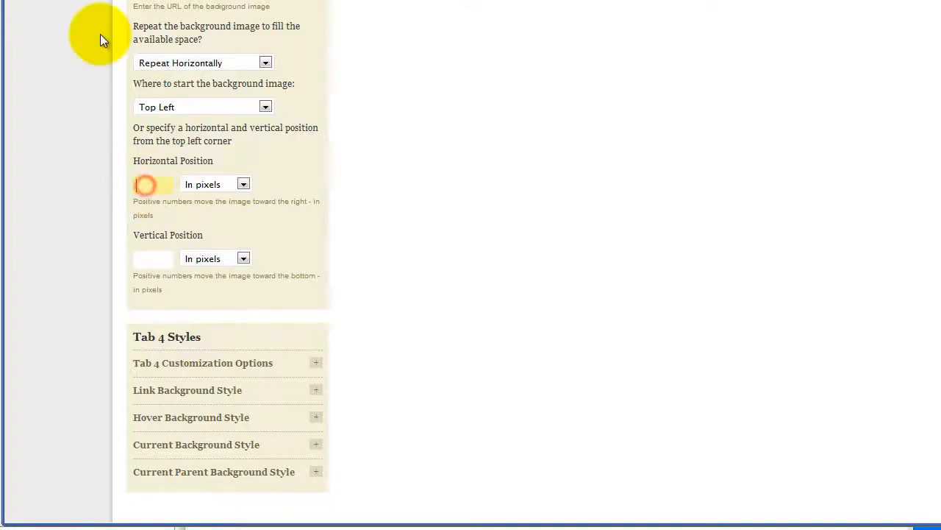
type("0")
left_click(154, 258)
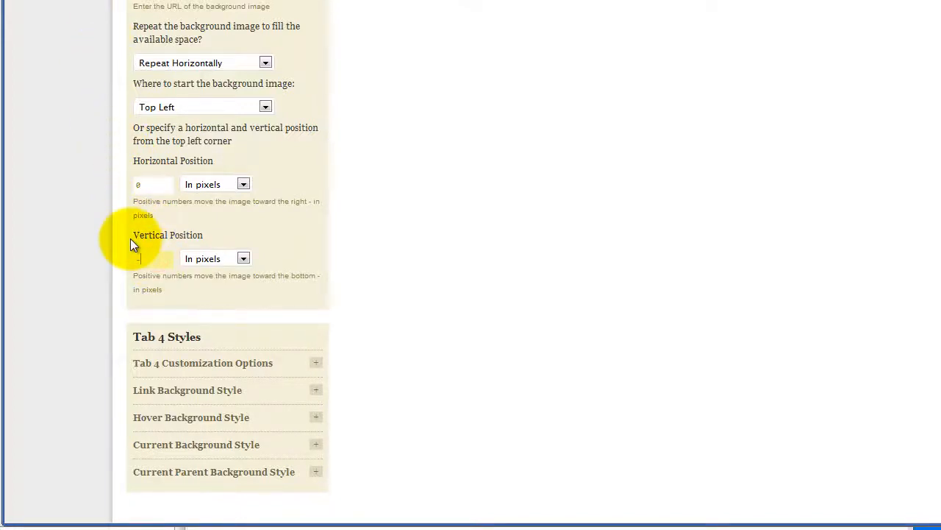
type("-100")
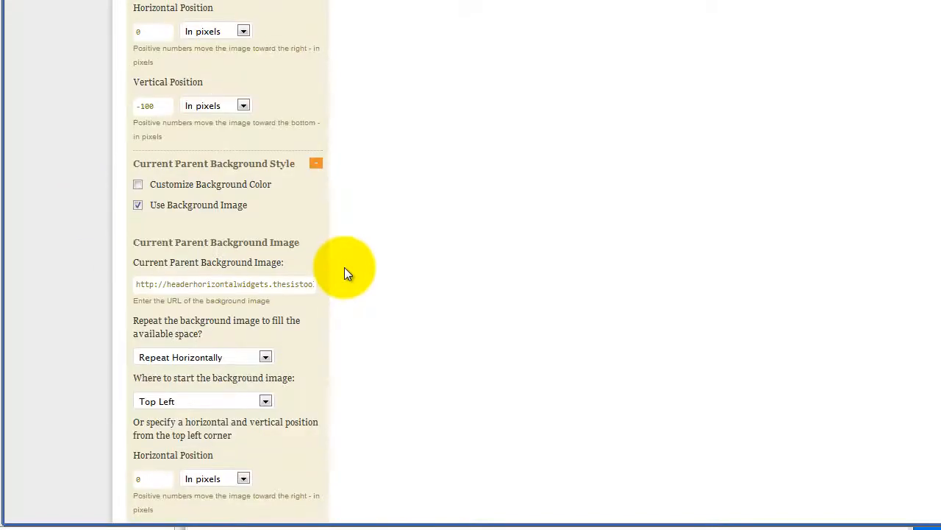
Set the vertical position of Tab 3's current background image to -150 pixels.
scroll(344, 267, "up", 1)
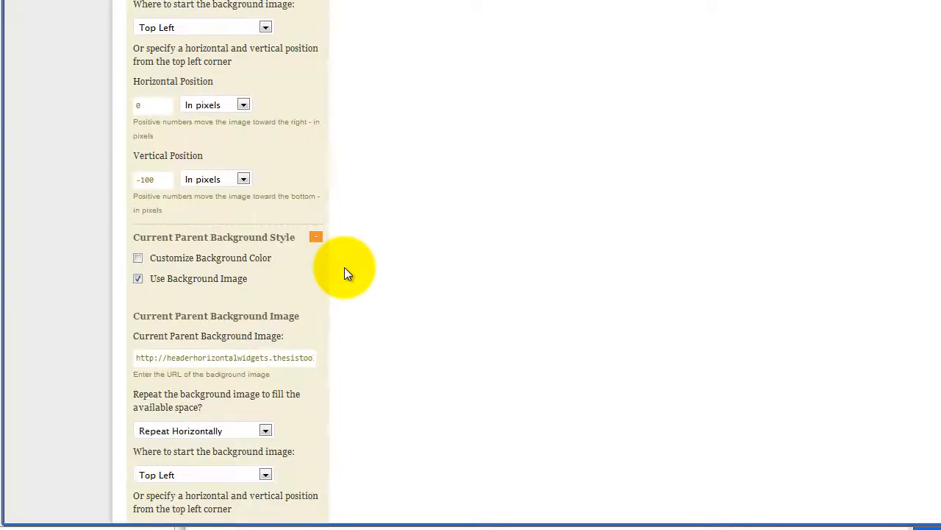
left_click_drag(146, 182, 153, 183)
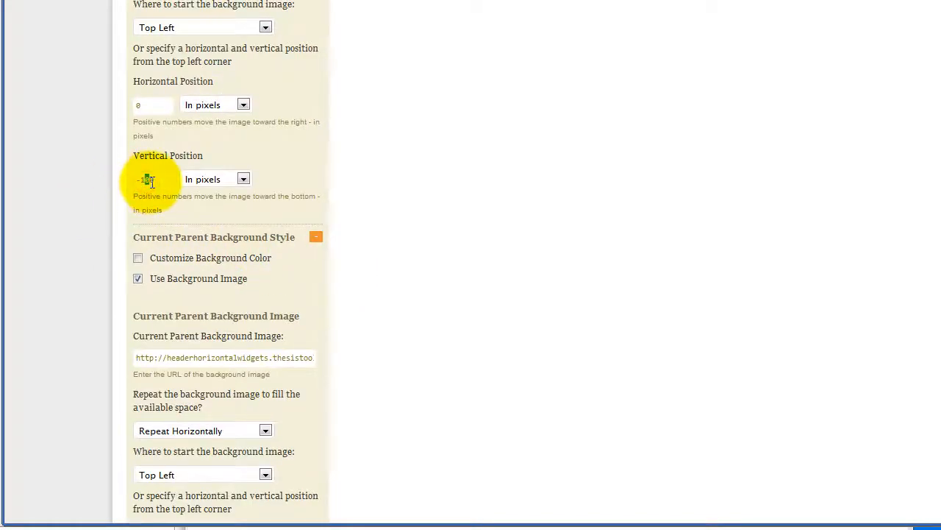
scroll(217, 303, "down", 5)
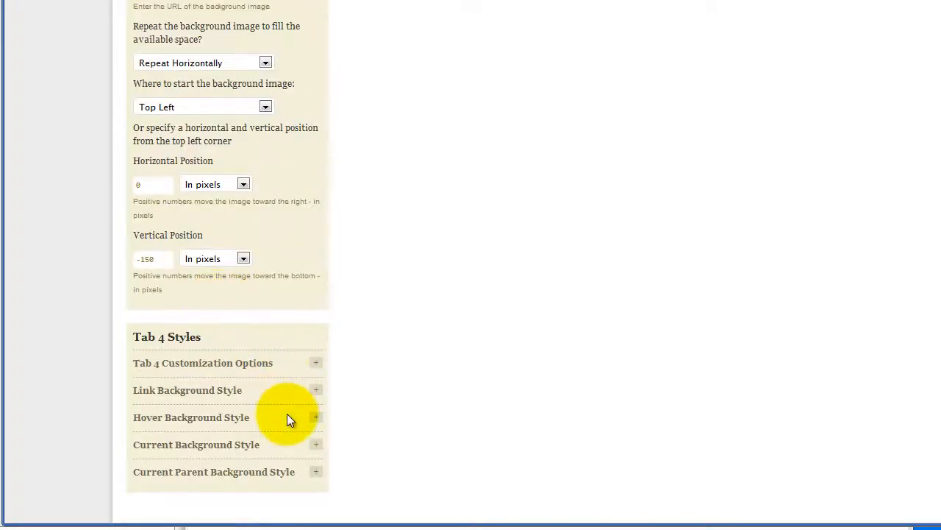
Correct the vertical positions of Tab 3's current parent and current background images so both use Tab 3's own sprite offset.
left_click(318, 445)
scroll(270, 323, "down", 5)
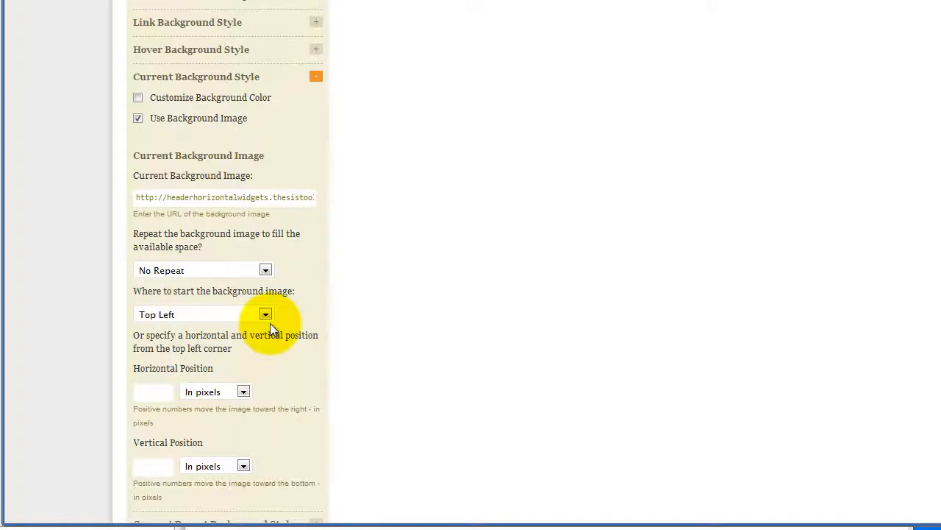
scroll(270, 323, "up", 6)
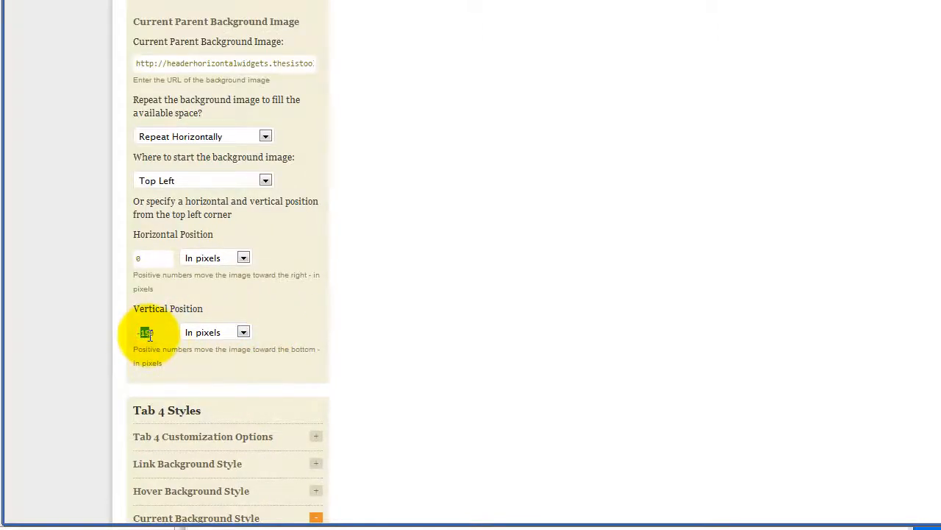
scroll(147, 118, "up", 5)
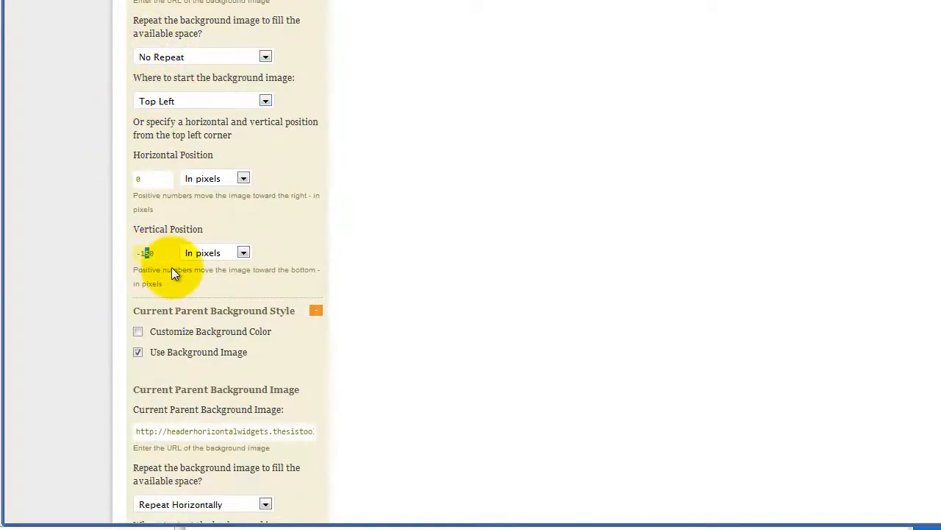
Position Tab 4's current background image at 0 pixels horizontally and -150 pixels vertically.
scroll(176, 316, "down", 12)
left_click(149, 310)
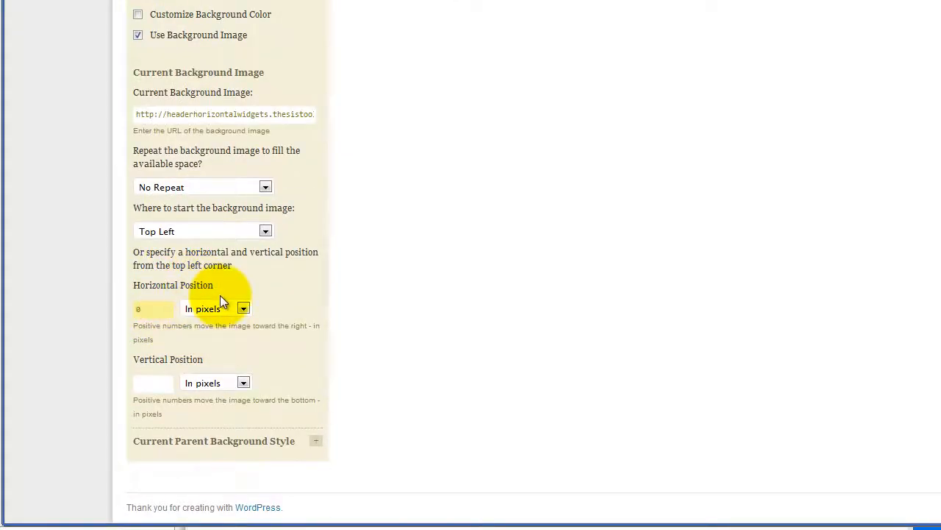
left_click(159, 383)
type("-")
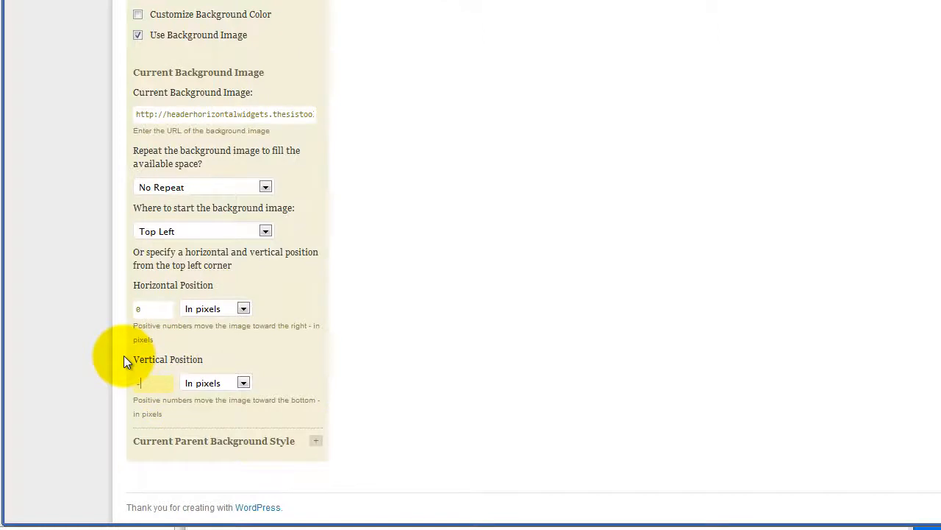
type("150")
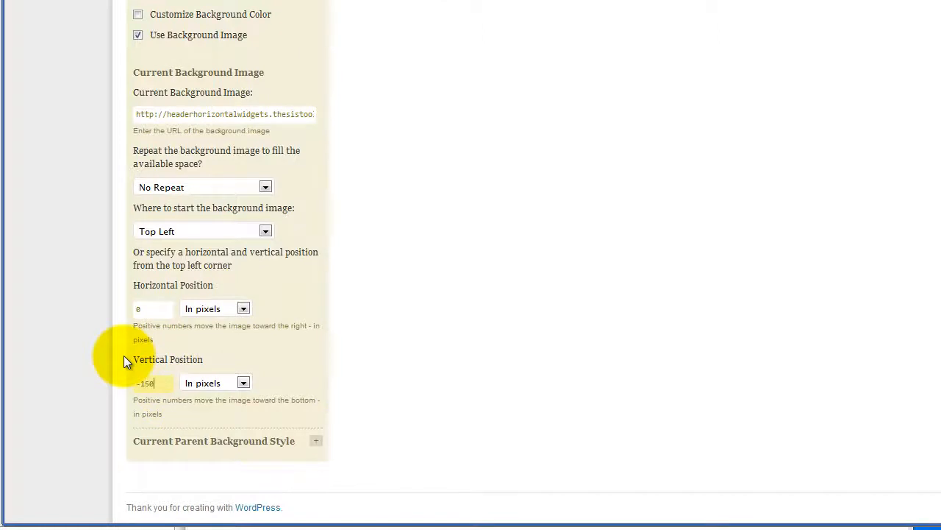
Position Tab 4's current parent background image at 0 pixels horizontally and enter its negative vertical offset in pixels.
left_click(317, 442)
scroll(346, 372, "down", 6)
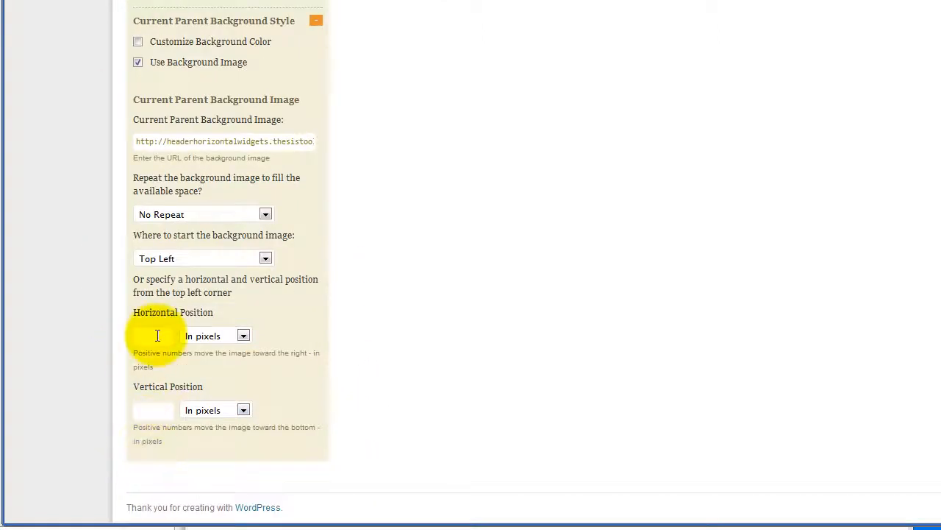
left_click(156, 334)
type("0")
left_click(144, 408)
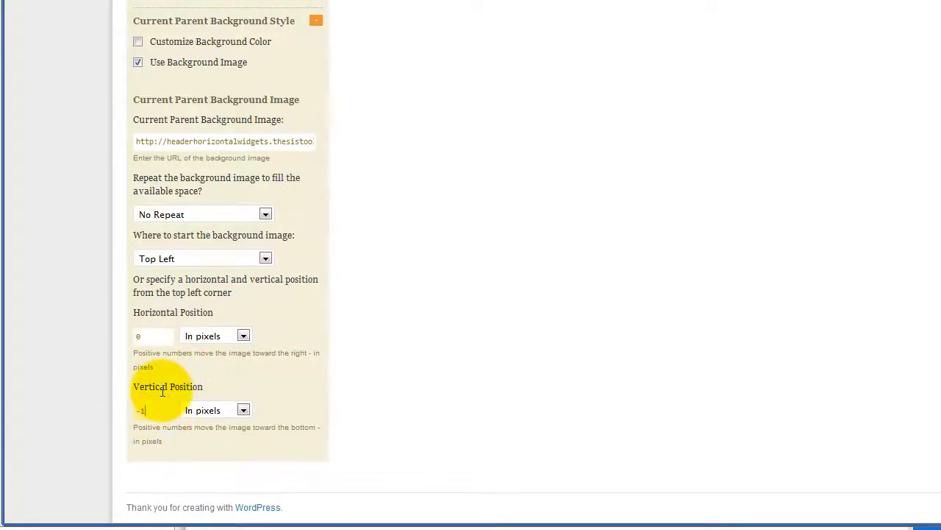
key("BackSpace")
key("BackSpace")
type("00")
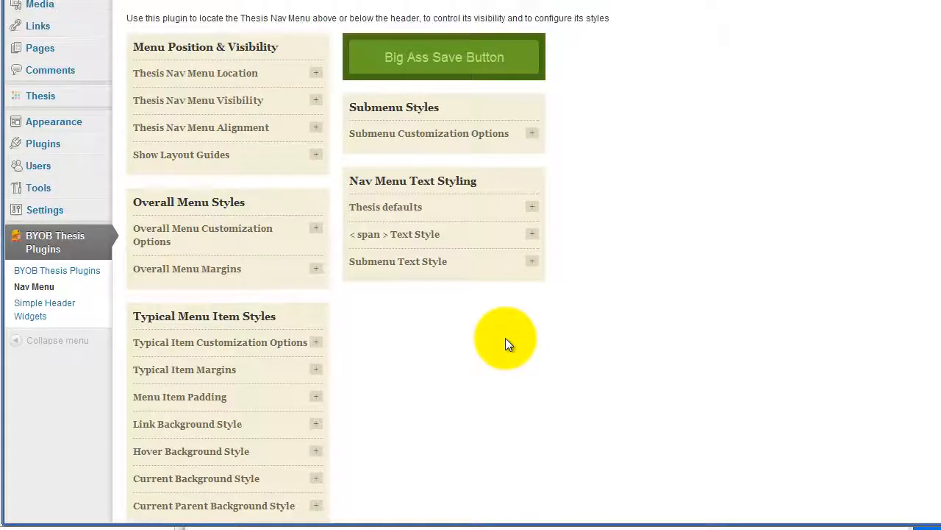
Save the nav menu options and reload the blog's front page to show the updated menu icons.
left_click(444, 57)
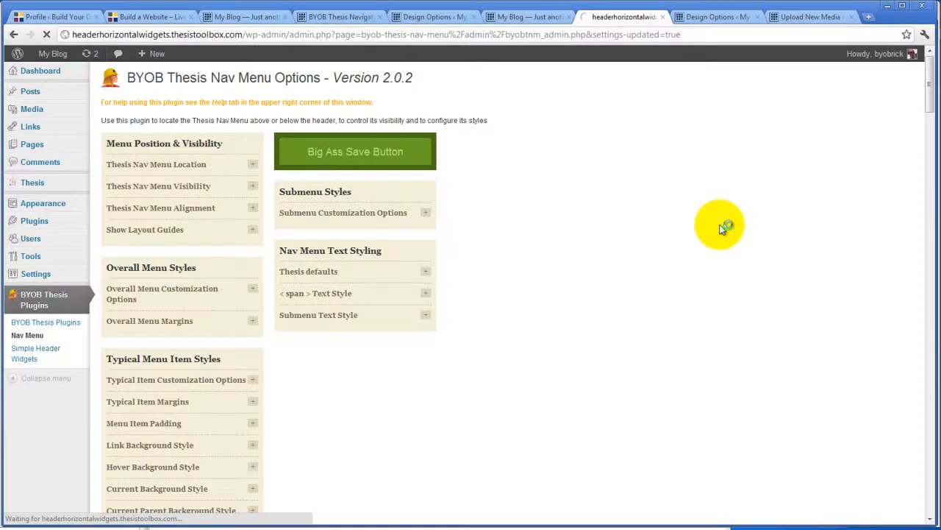
left_click(699, 17)
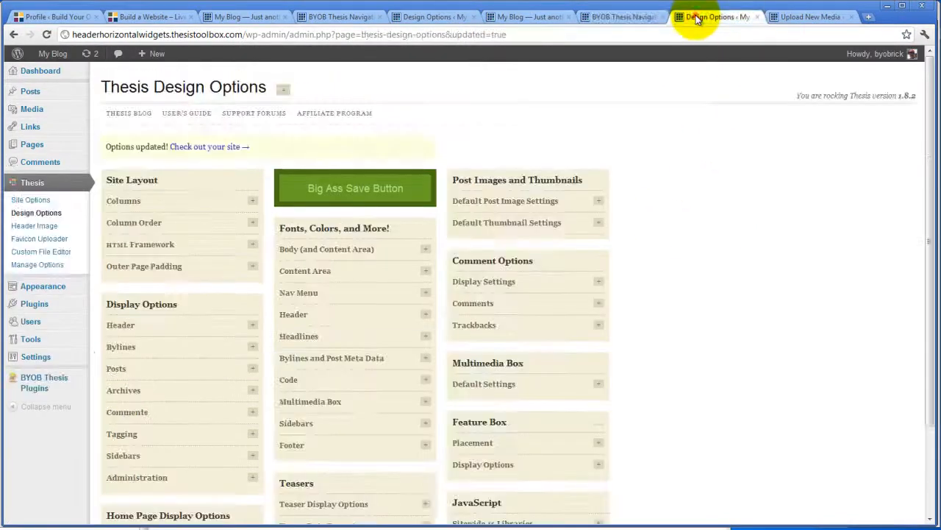
left_click(794, 17)
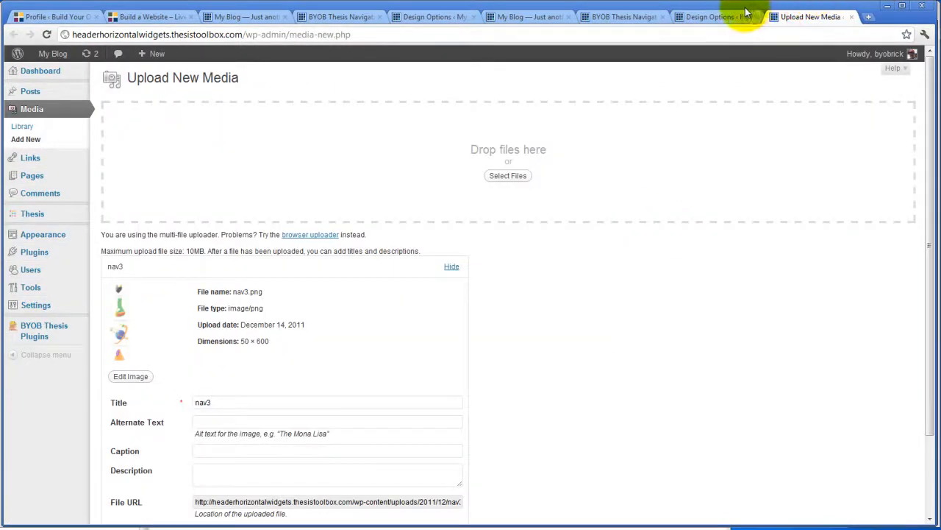
left_click(519, 18)
left_click(46, 35)
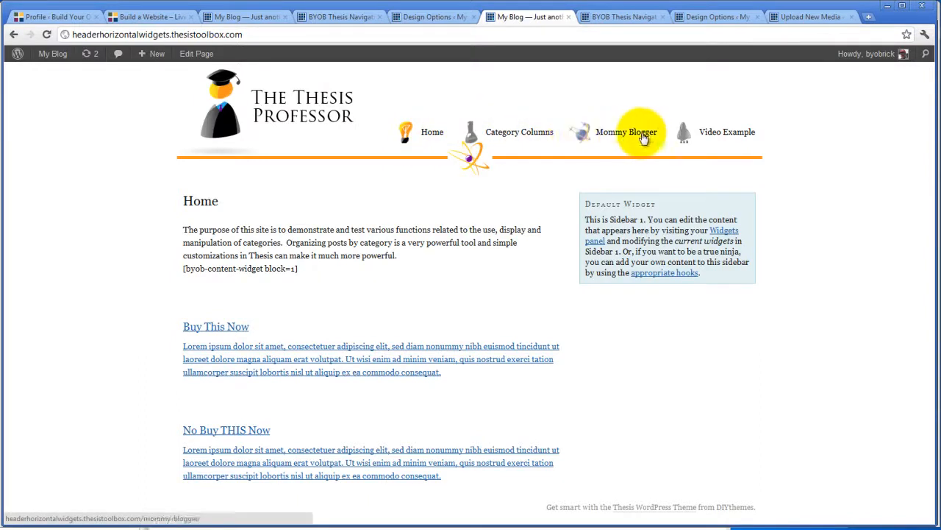
Check the current-page menu icons on the Category Columns and Mommy Blogger pages.
left_click(536, 130)
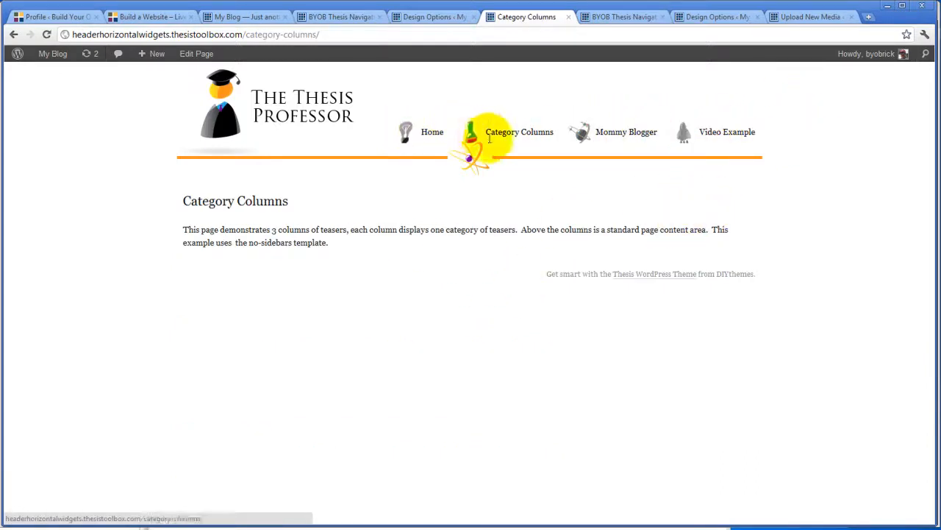
left_click(594, 142)
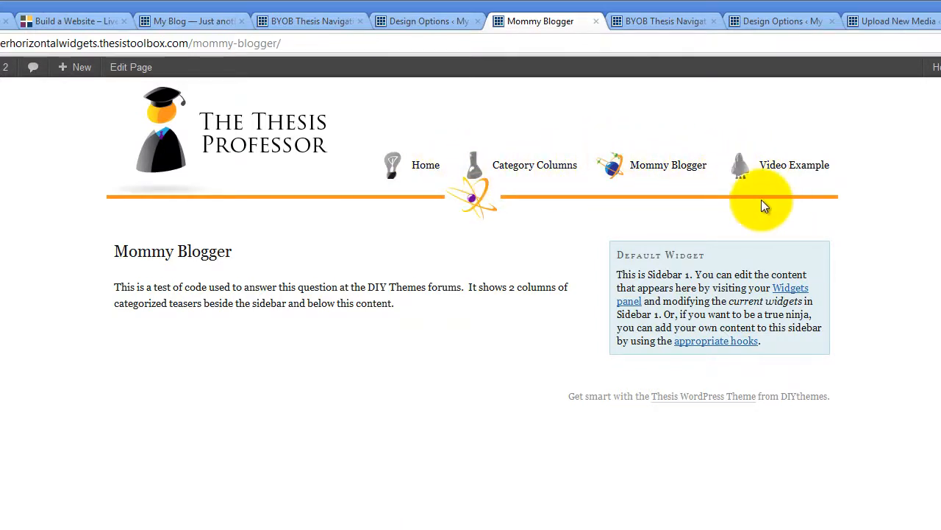
left_click(512, 173)
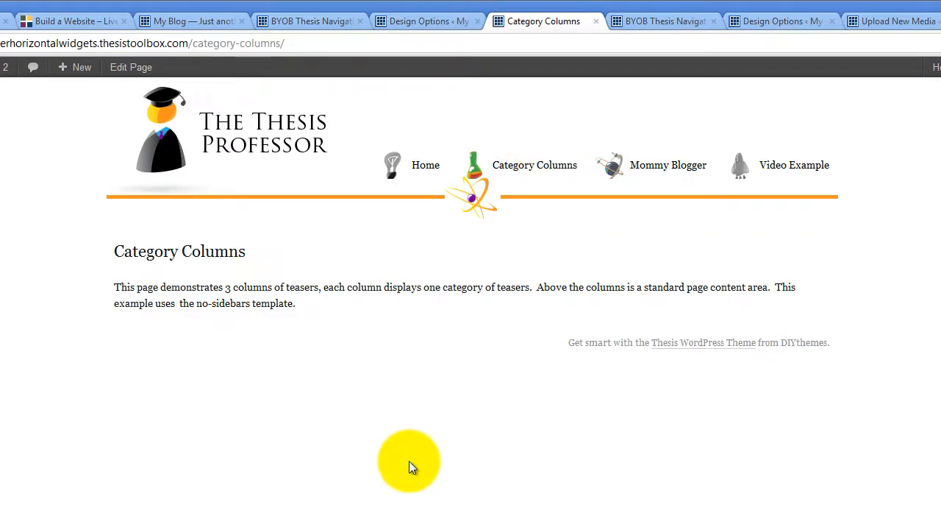
Return to the BYOB Thesis Nav Menu options and review the typical menu item and individual tab style sections.
left_click(416, 21)
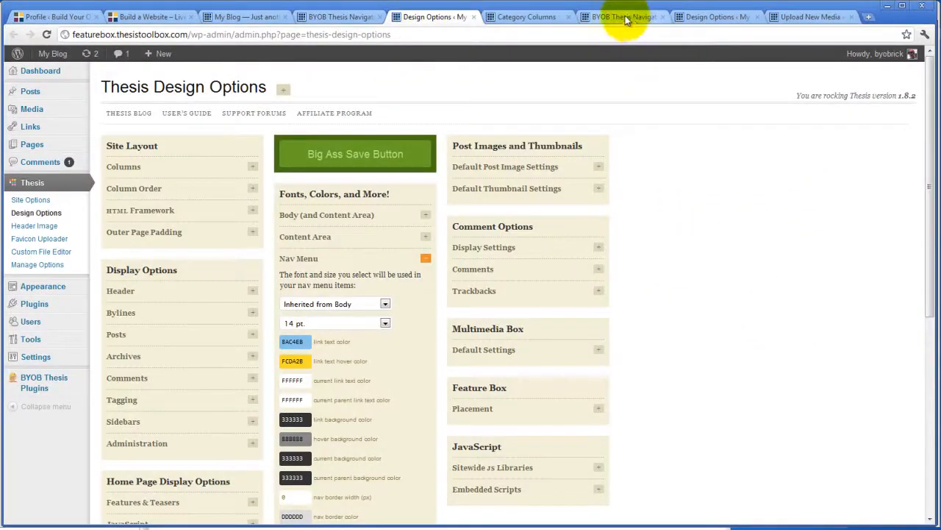
left_click(625, 16)
scroll(451, 403, "down", 3)
scroll(451, 403, "up", 3)
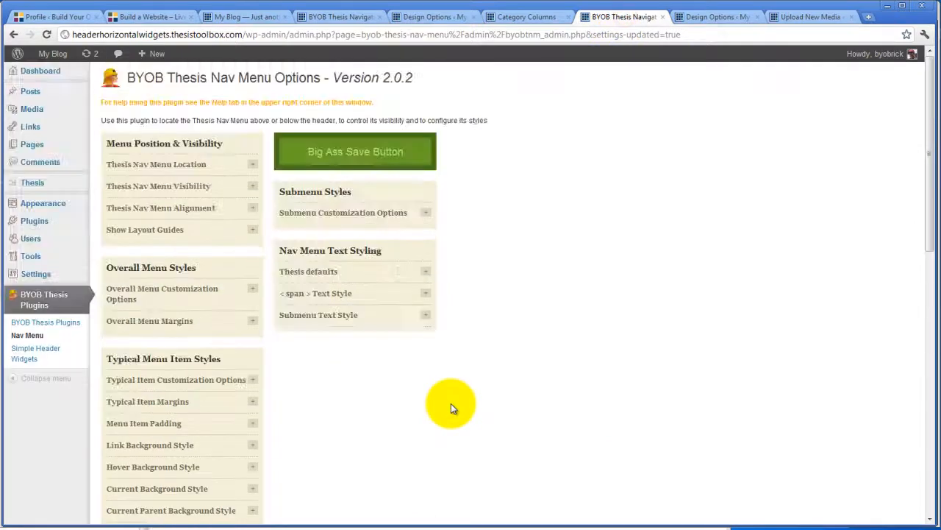
scroll(544, 377, "down", 3)
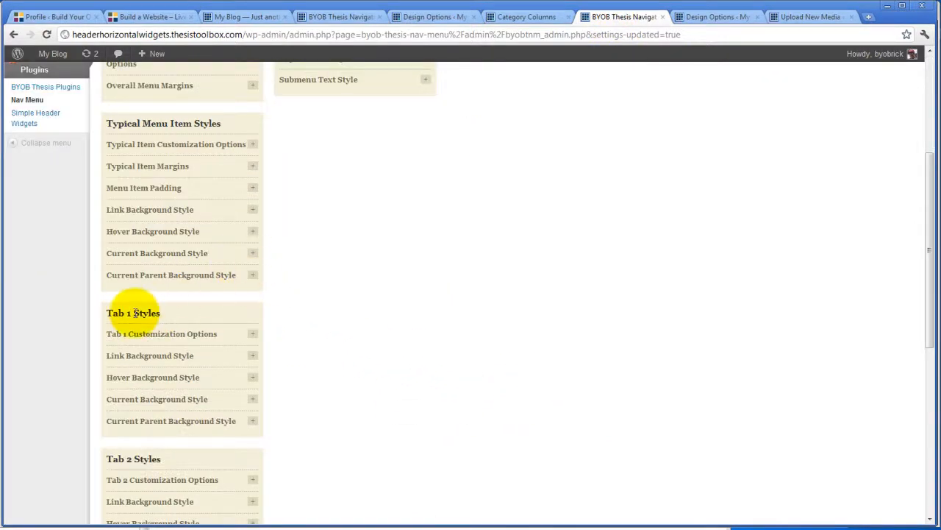
scroll(195, 363, "down", 3)
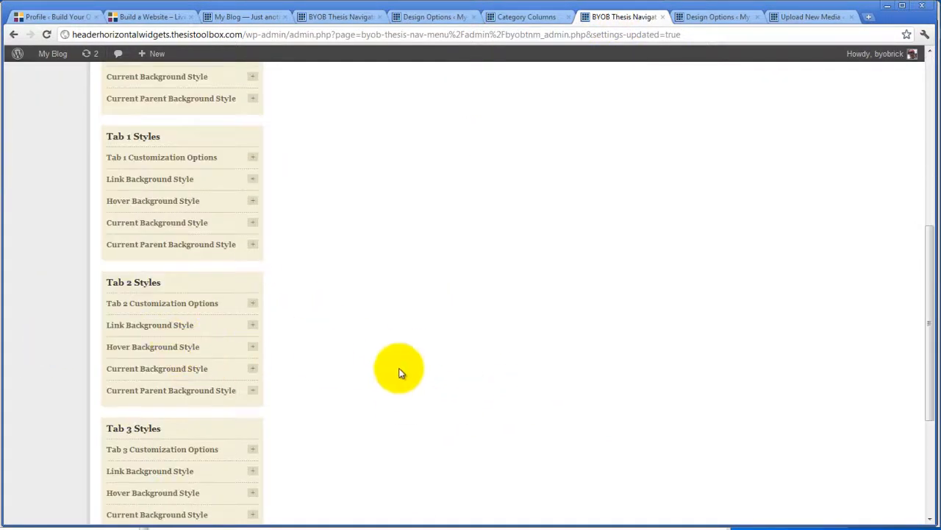
scroll(399, 372, "down", 3)
scroll(399, 372, "up", 4)
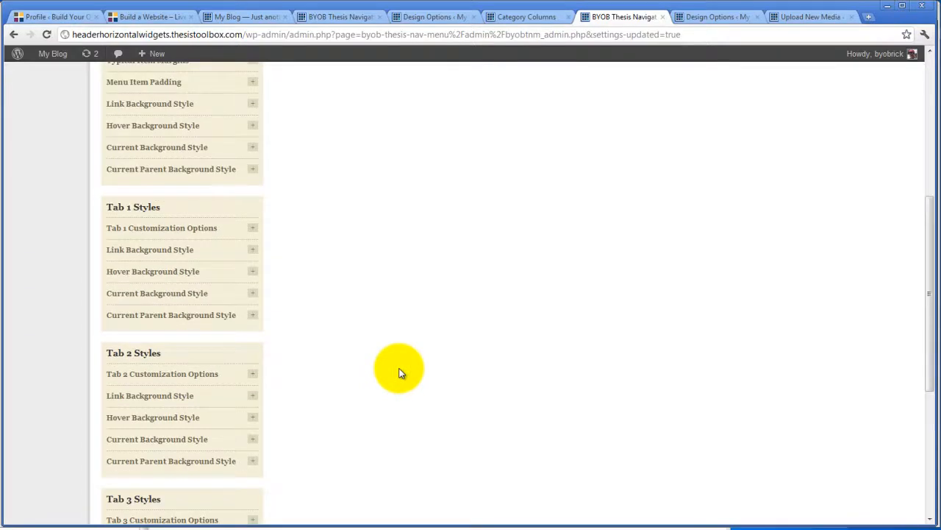